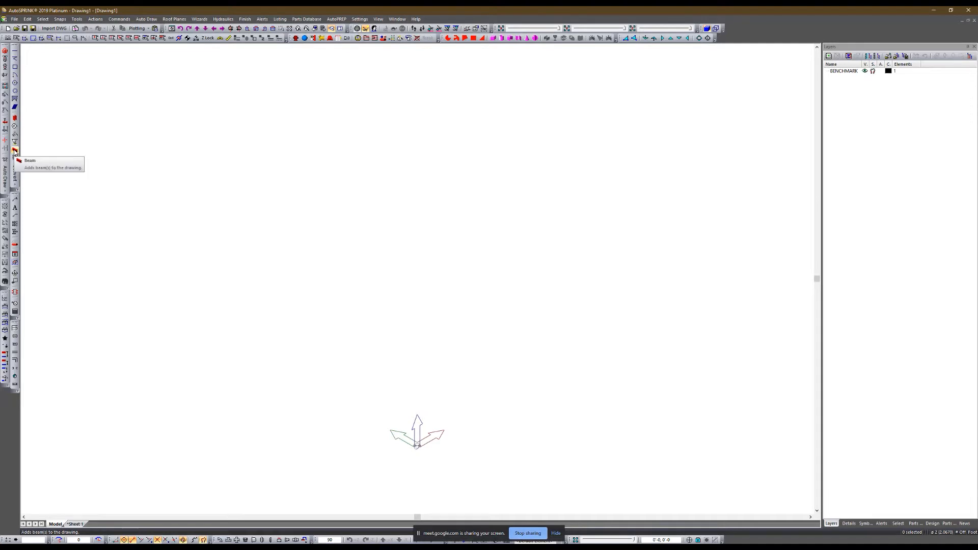
Place a column at the drawing origin and copy it at 40-foot spacing to form a square of four columns.
left_click(15, 118)
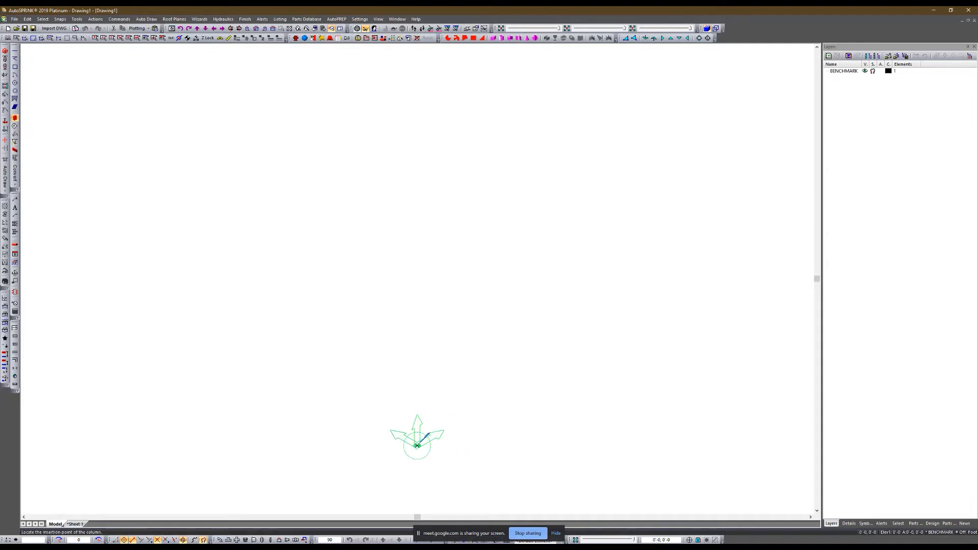
left_click(417, 447)
left_click(422, 398)
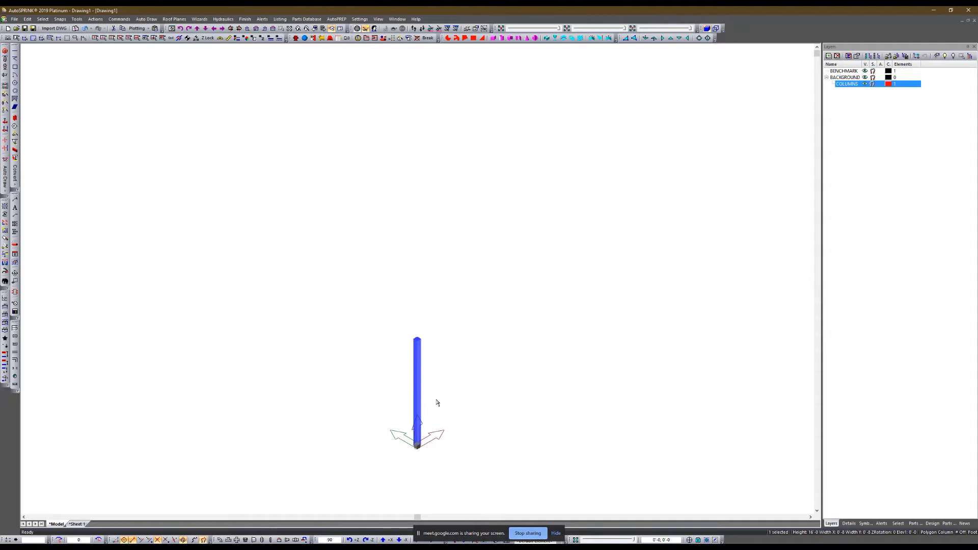
type("40")
key("ctrl+Up")
left_click(421, 378, "ctrl")
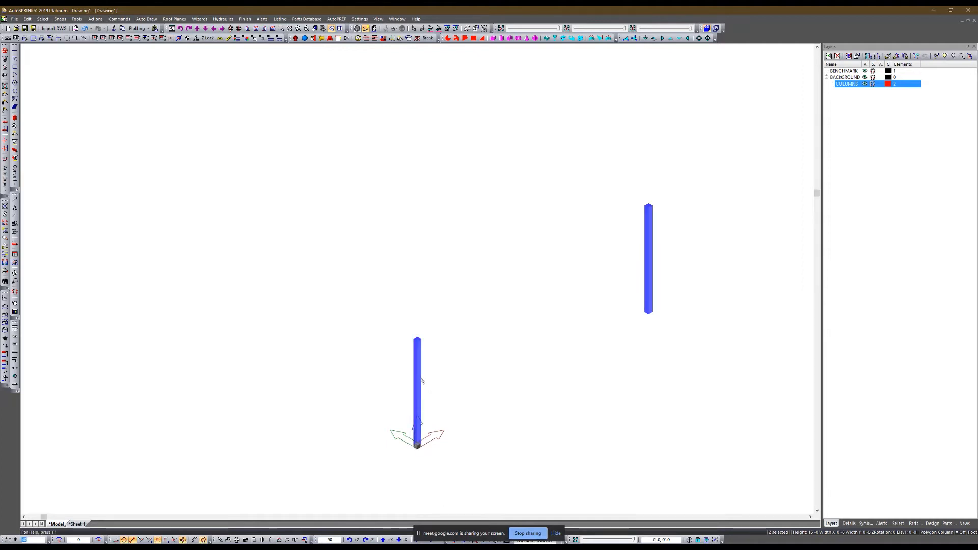
key("ctrl+Up")
Set the height of the two newly copied columns to 22 feet.
key("alt+Return")
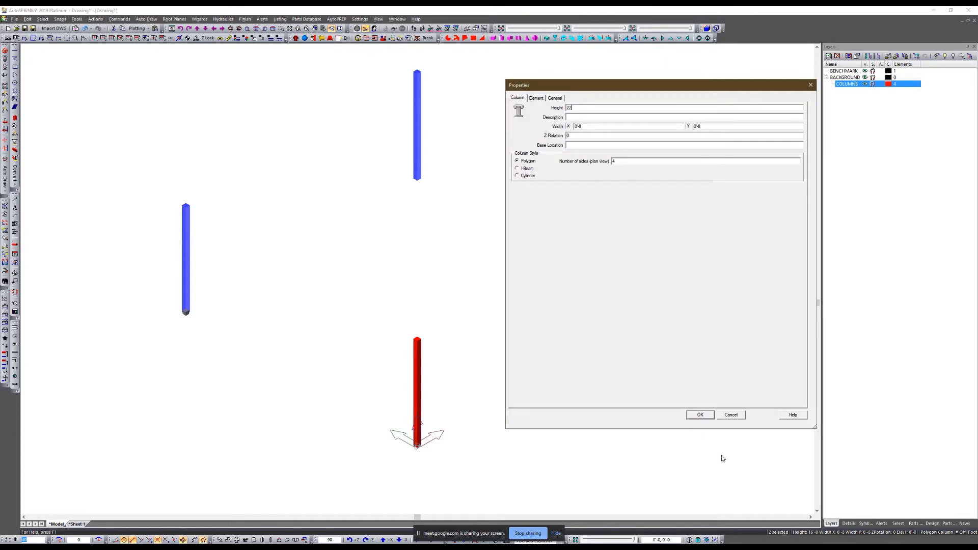
left_click(700, 415)
Select all four columns and generate automatic roof planes across their tops.
left_click(648, 252)
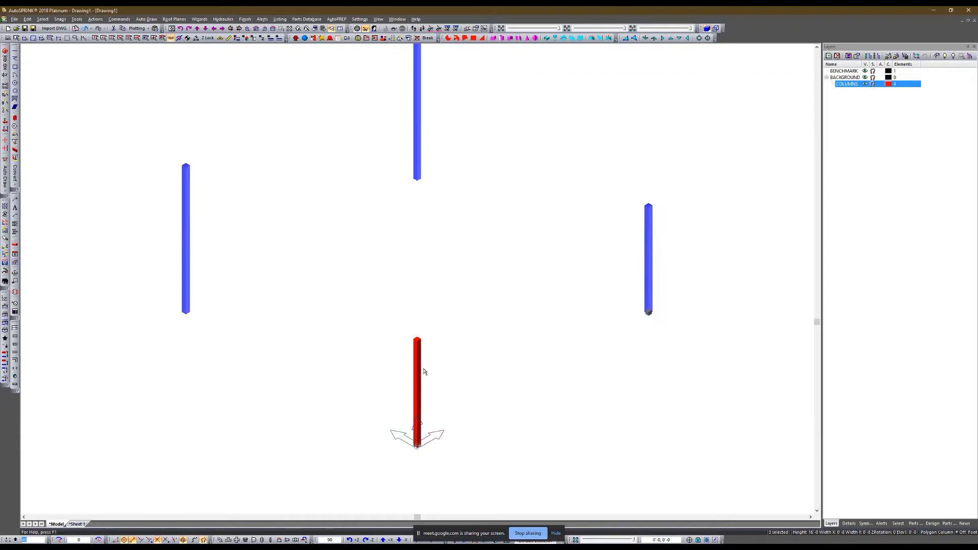
left_click(418, 371)
right_click(415, 369)
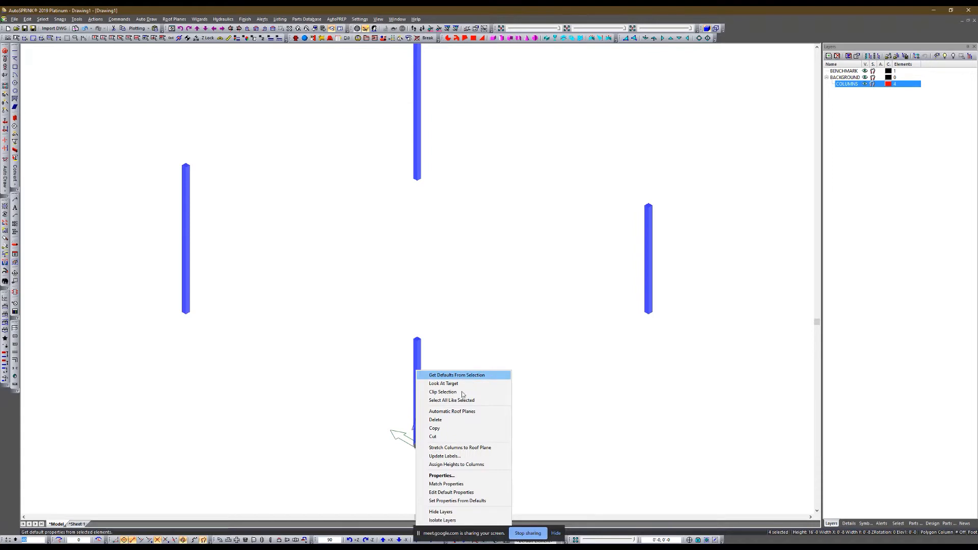
left_click(452, 411)
left_click(459, 301)
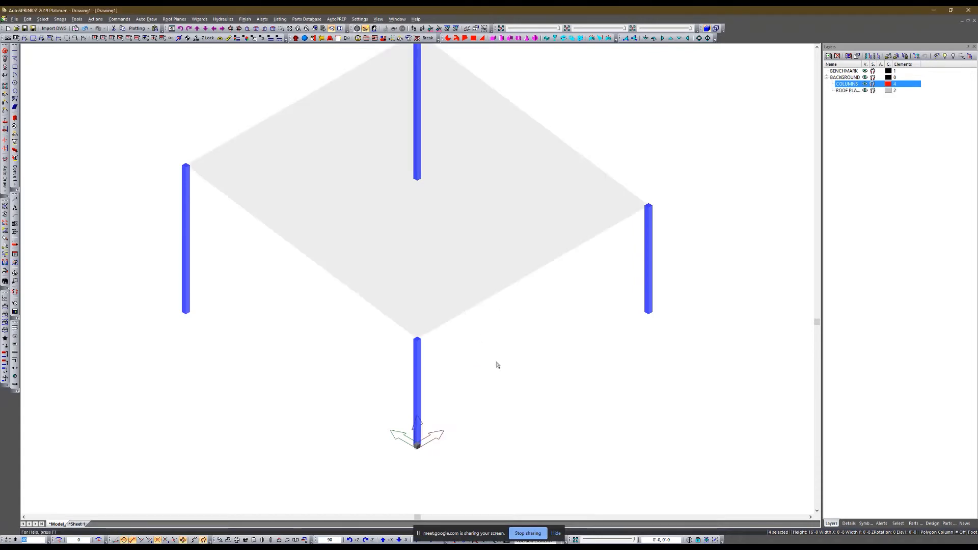
key("Escape")
Draw a sprinkler coverage cell spanning the diagonally opposite columns so it fills the whole 40-by-40-foot area.
scroll(524, 387, "down", 2)
key("t")
scroll(363, 460, "up", 2)
scroll(433, 388, "down", 1)
scroll(354, 446, "up", 1)
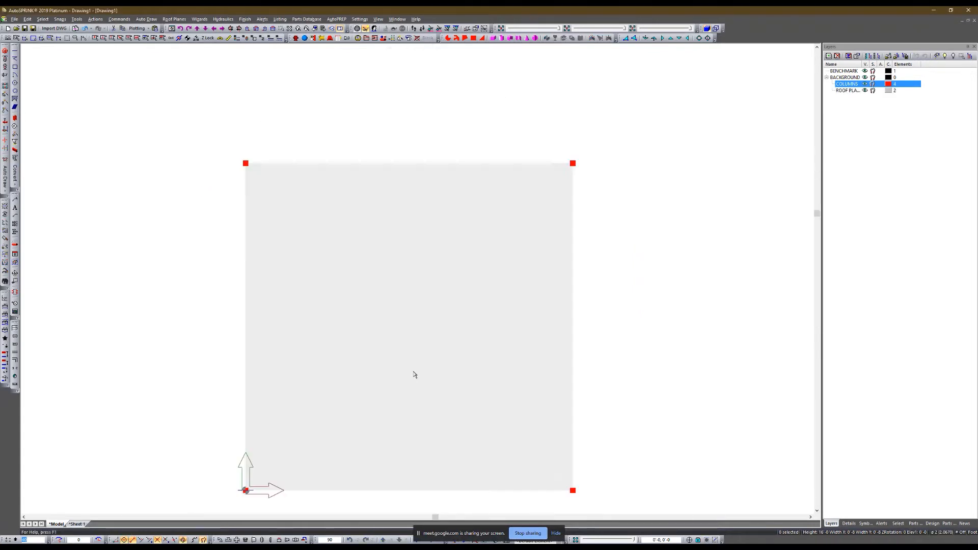
left_click(77, 19)
left_click(93, 56)
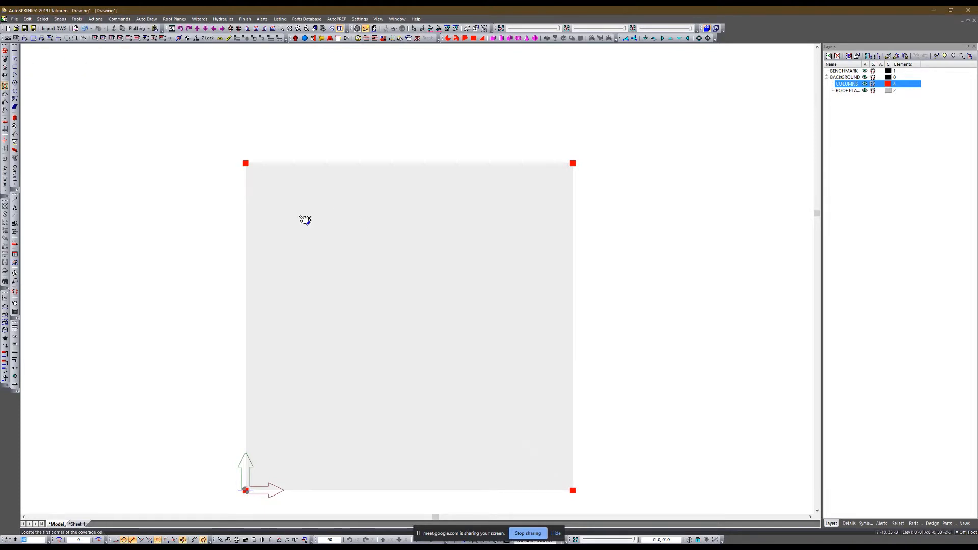
left_click(252, 169)
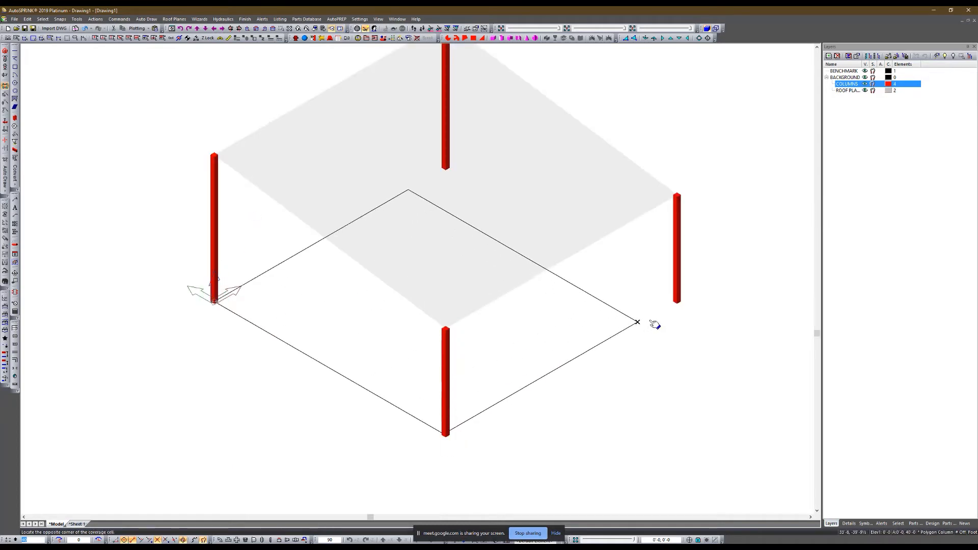
left_click(689, 307)
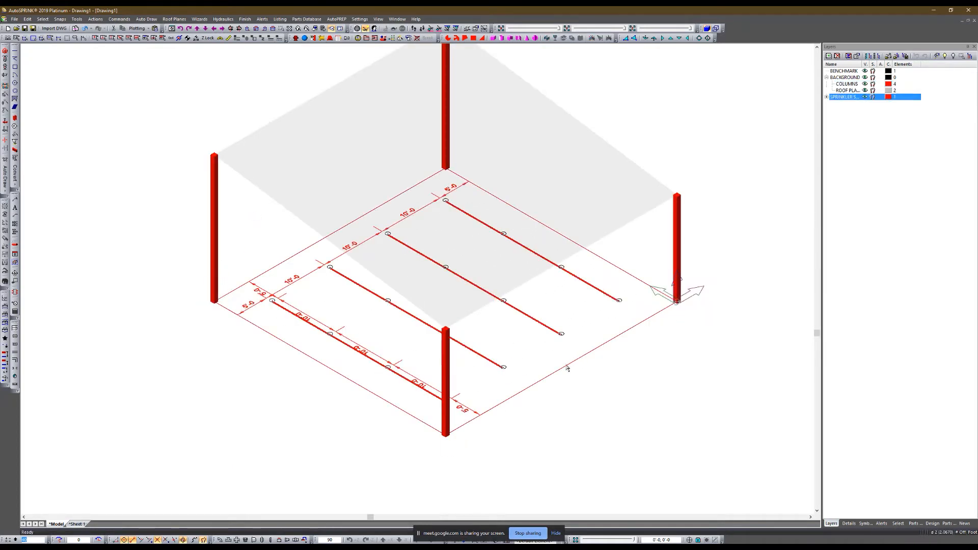
Change the type-group of the coverage cell's branch line pipes to W.
left_click(570, 368)
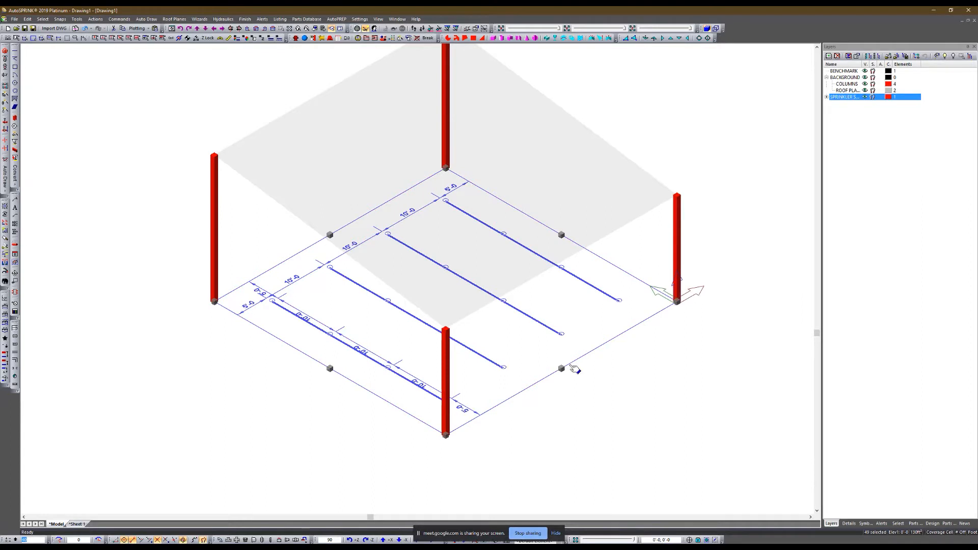
double_click(571, 368)
left_click(537, 177)
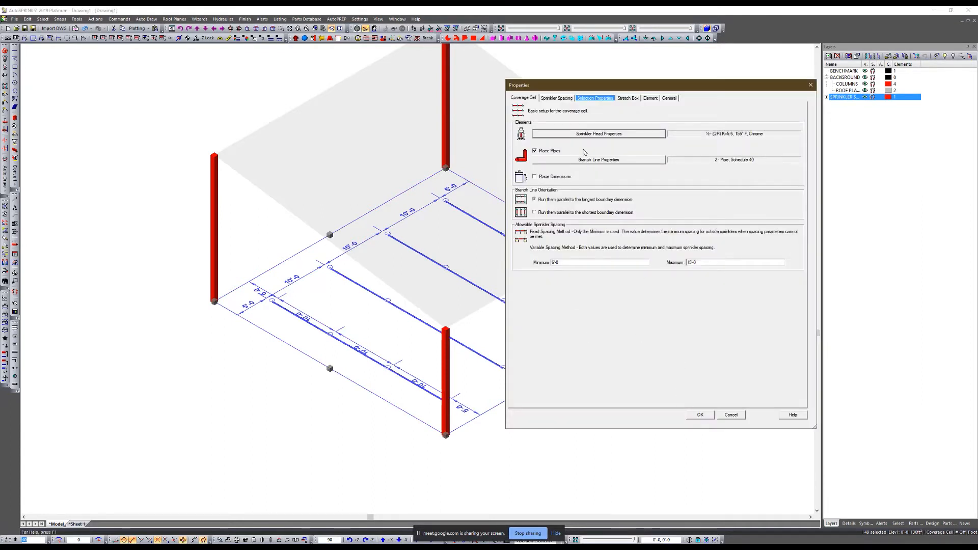
left_click(599, 160)
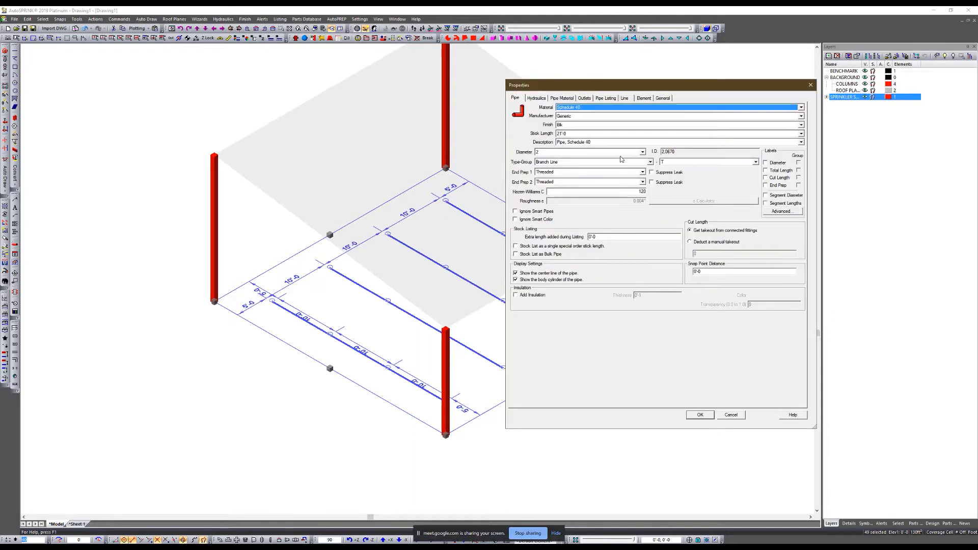
left_click(683, 163)
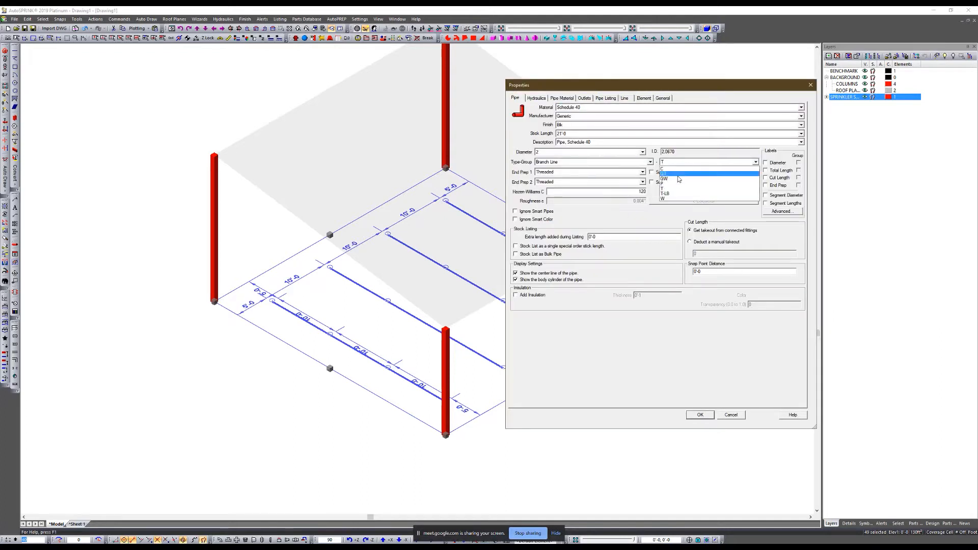
left_click(668, 199)
left_click(700, 414)
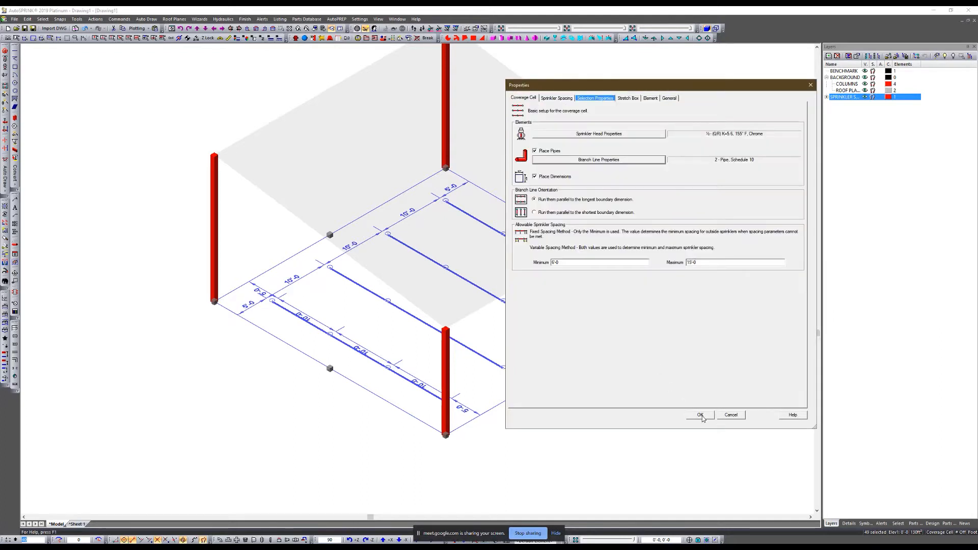
left_click(701, 415)
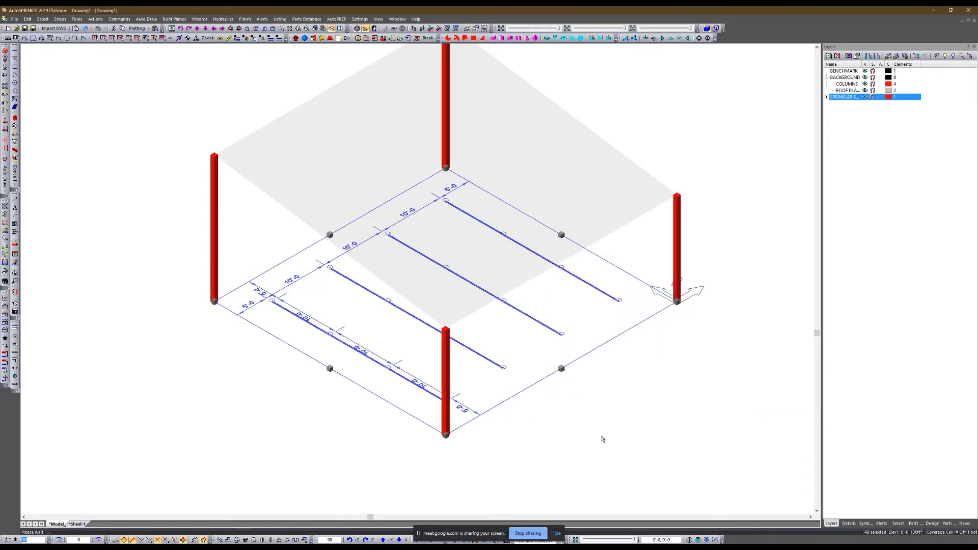
Turn off the coverage cell's dimensions and split the cell into separate pipes and sprinklers.
double_click(540, 384)
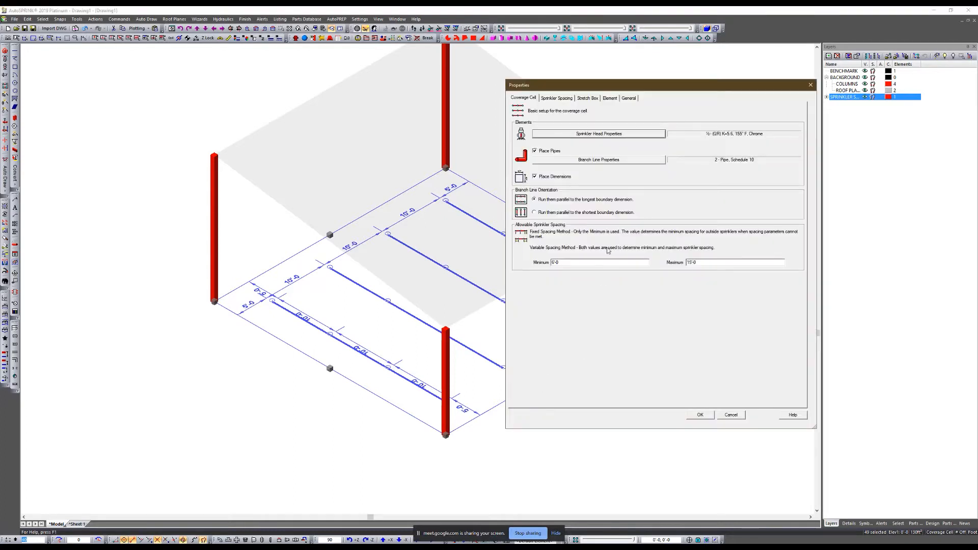
left_click(541, 176)
left_click(703, 415)
right_click(528, 393)
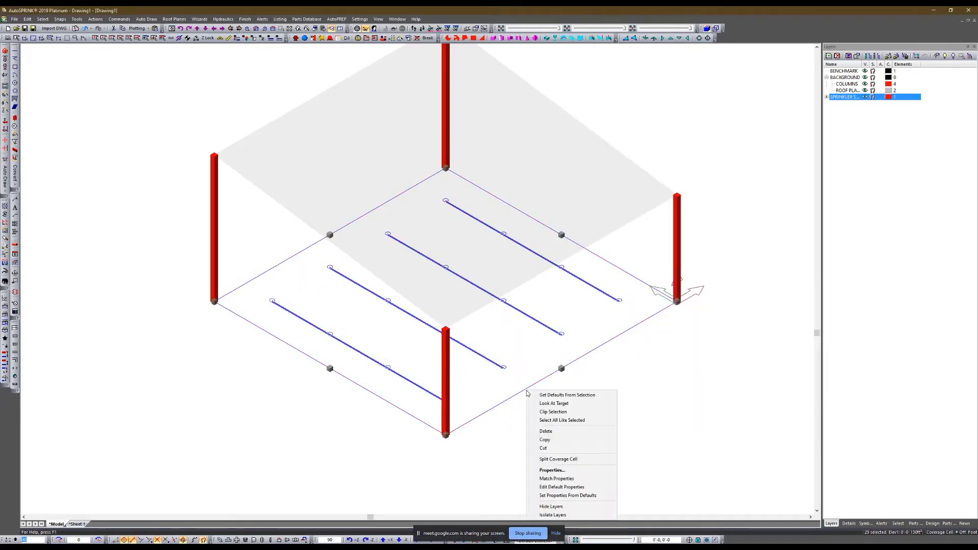
left_click(558, 459)
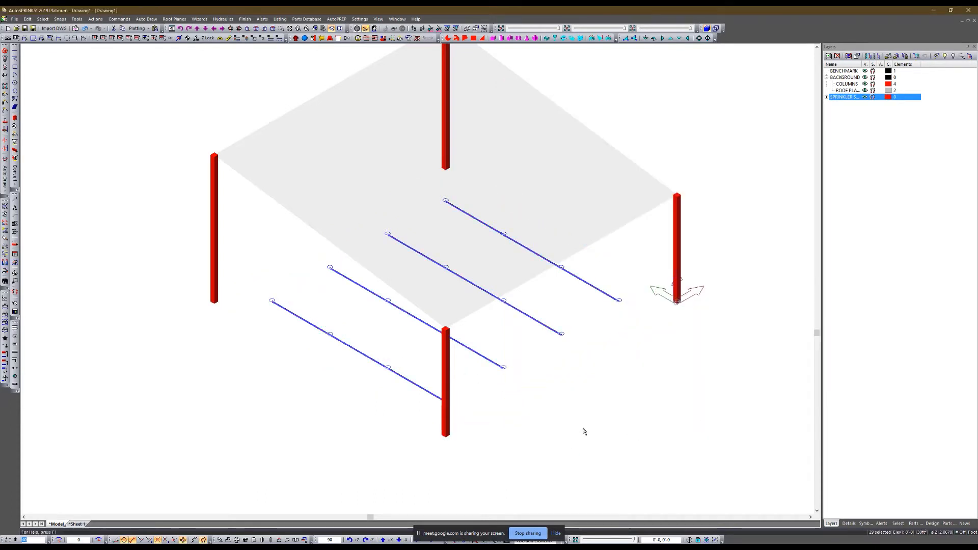
Select all the sprinklers and branch lines and elevate them to the roof planes, offset below the plane.
left_click(584, 432)
key("Home")
left_click_drag(550, 186, 263, 475)
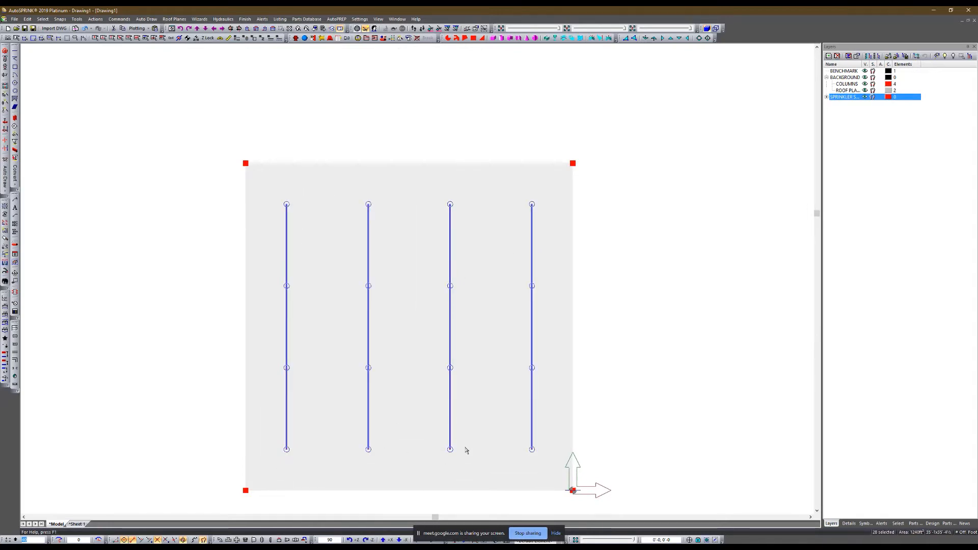
key("End")
scroll(388, 309, "up", 3)
middle_click_drag(384, 371, 407, 356)
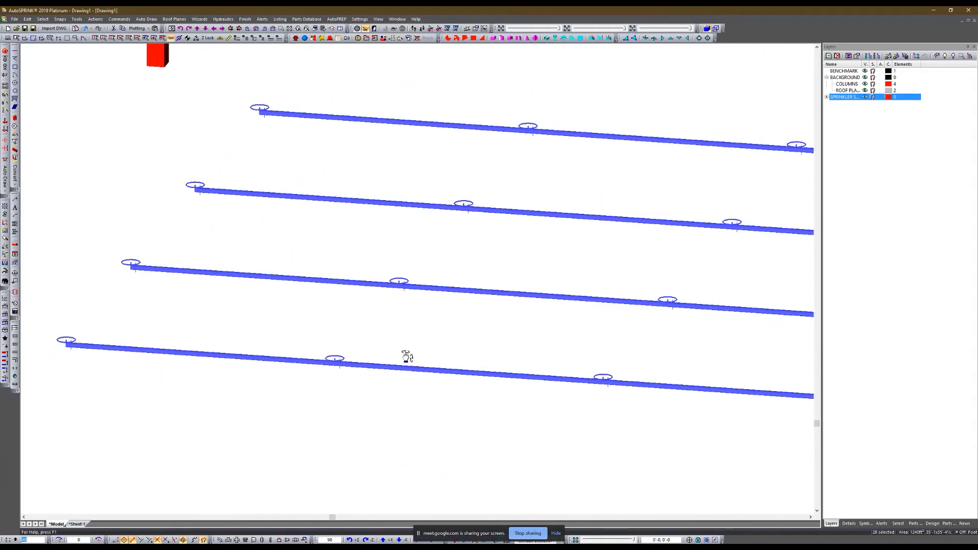
scroll(399, 286, "up", 5)
scroll(421, 276, "down", 8)
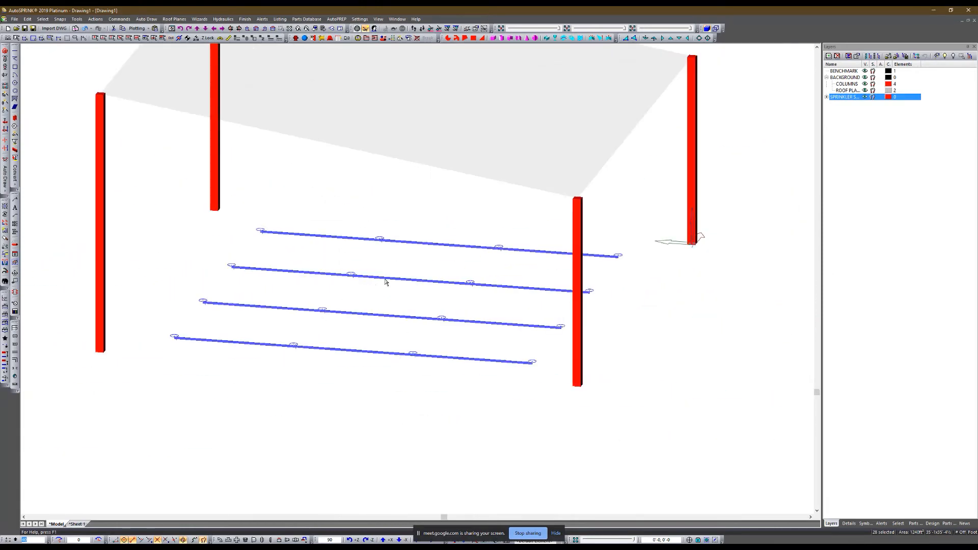
right_click(385, 280)
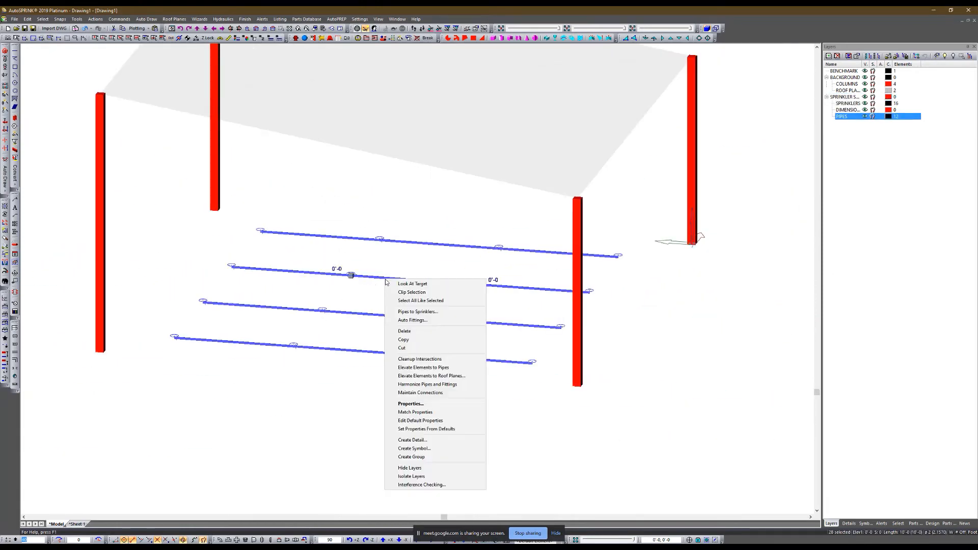
left_click(434, 377)
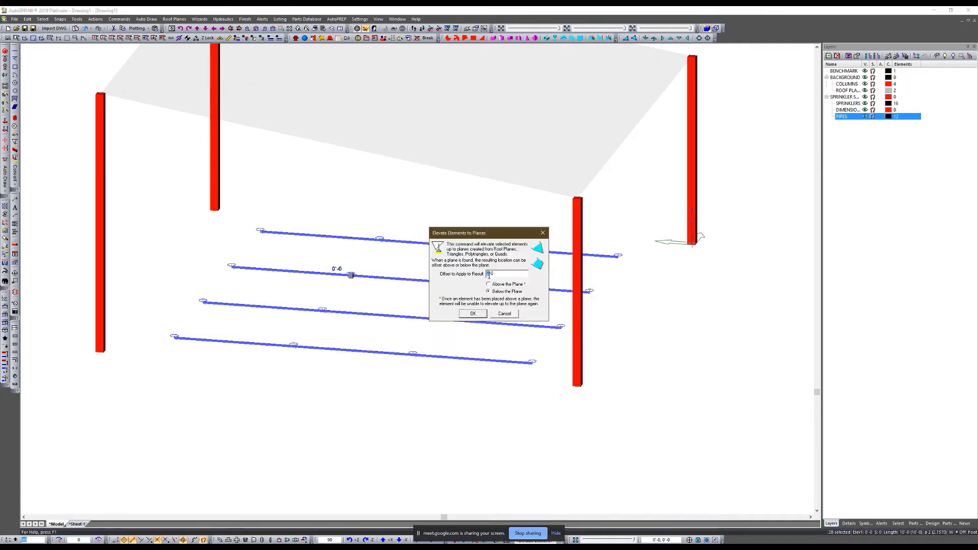
key("Return")
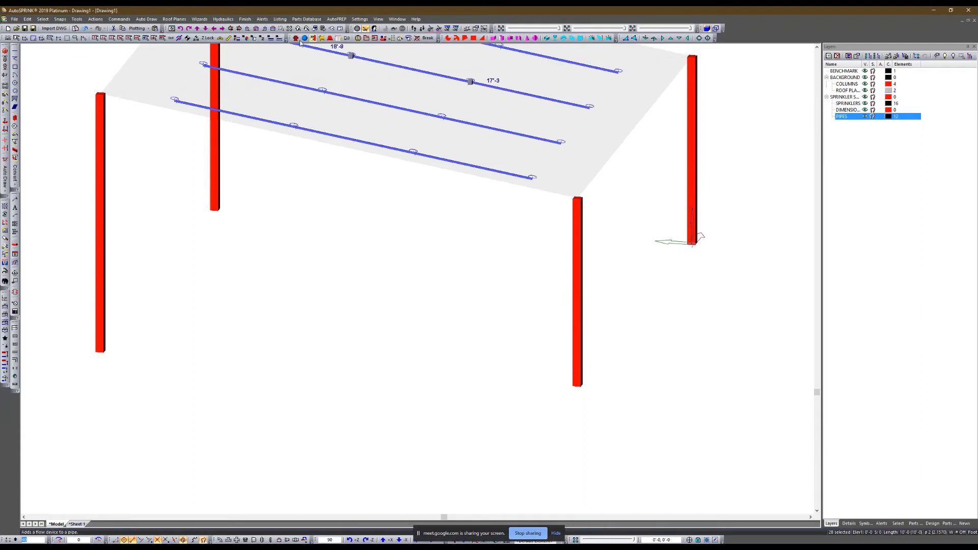
Run Cleanup Intersections on the selected sloped branch lines and sprinklers.
scroll(438, 320, "up", 10)
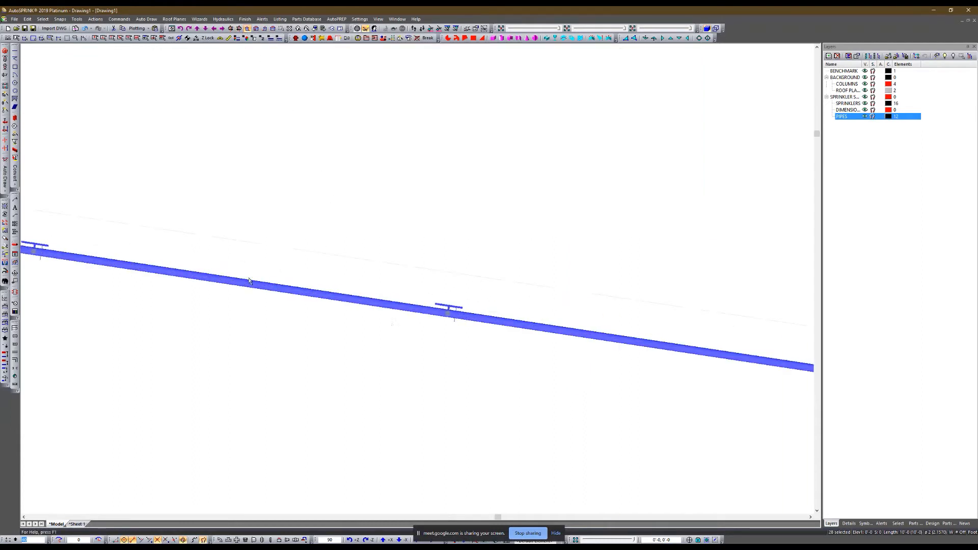
scroll(438, 320, "up", 2)
scroll(454, 314, "up", 2)
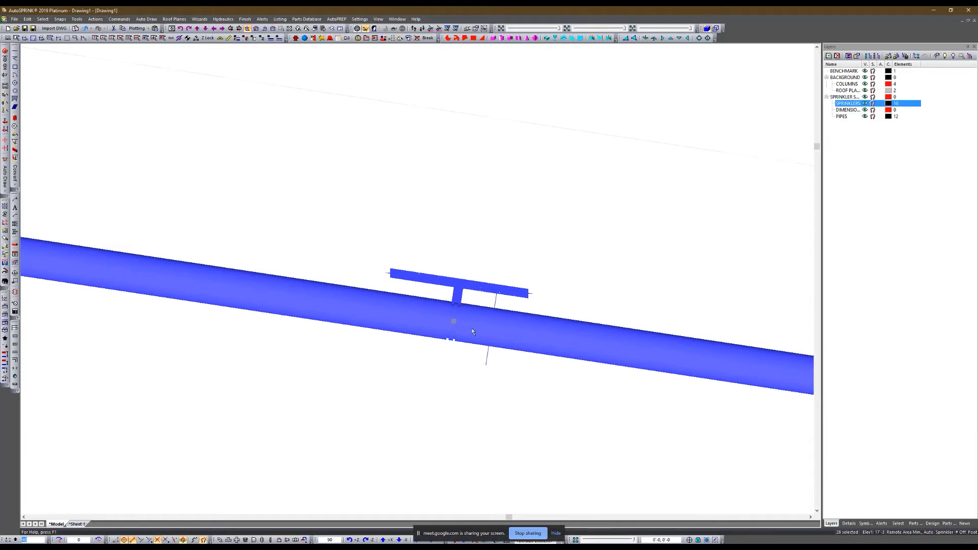
scroll(444, 329, "down", 2)
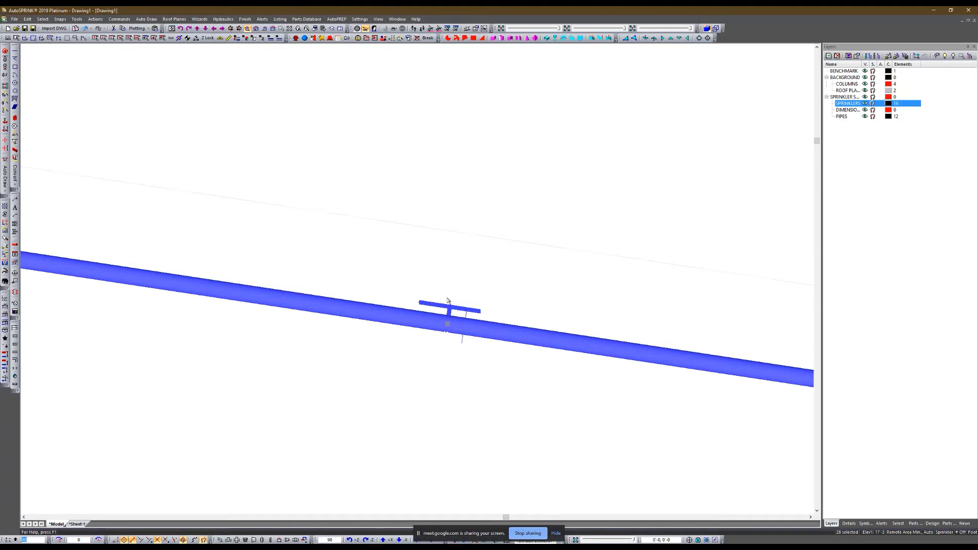
right_click(512, 338)
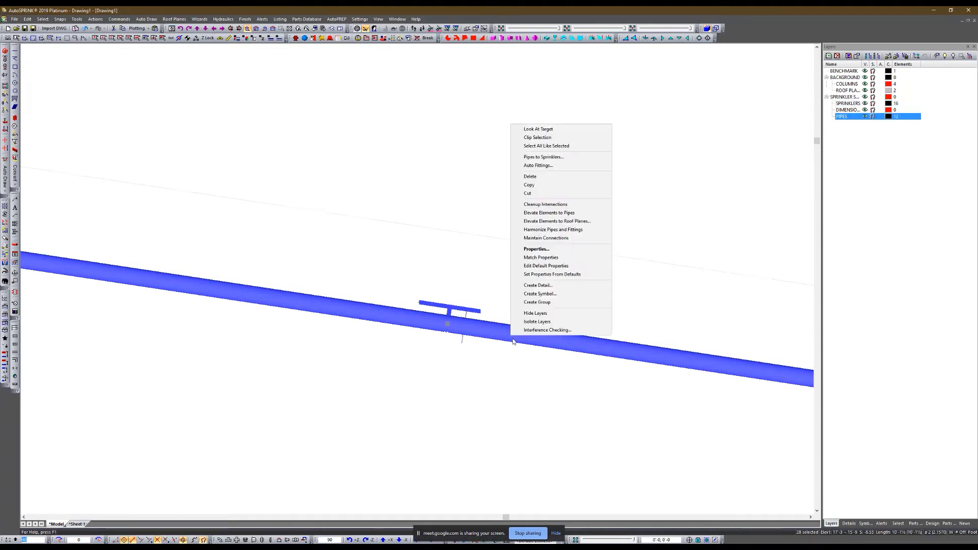
left_click(545, 205)
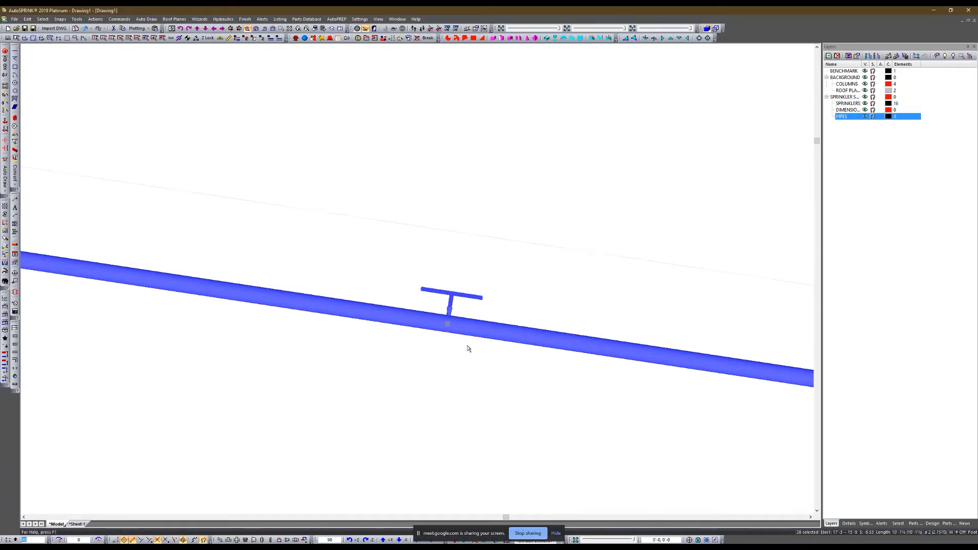
Select a sprinkler on the sloped branch line and examine its outlet connection up close.
scroll(468, 349, "up", 2)
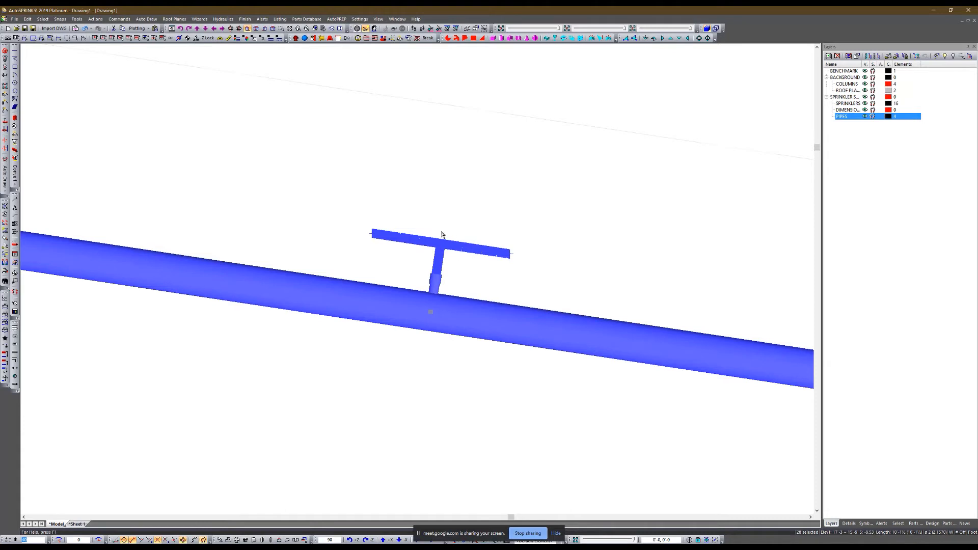
left_click(436, 280)
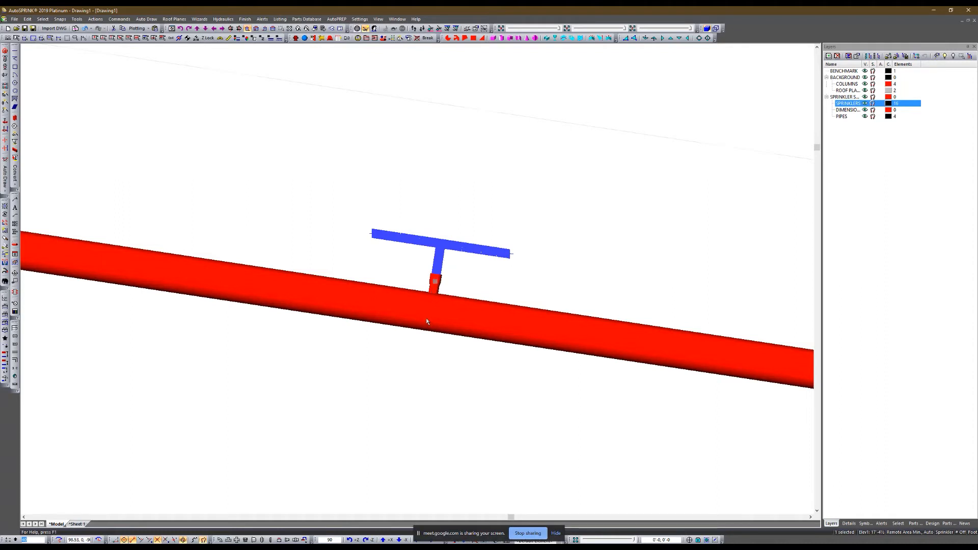
scroll(427, 322, "down", 2)
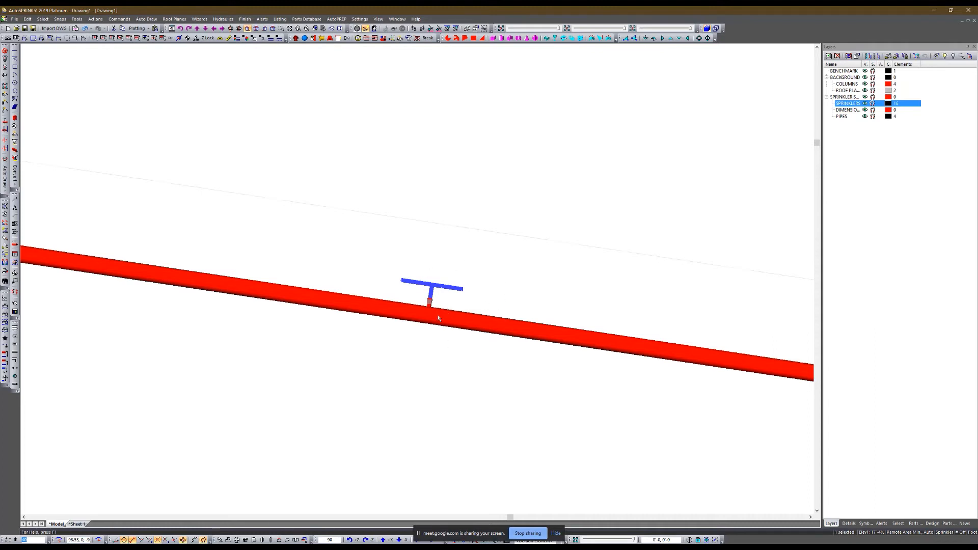
scroll(432, 302, "up", 2)
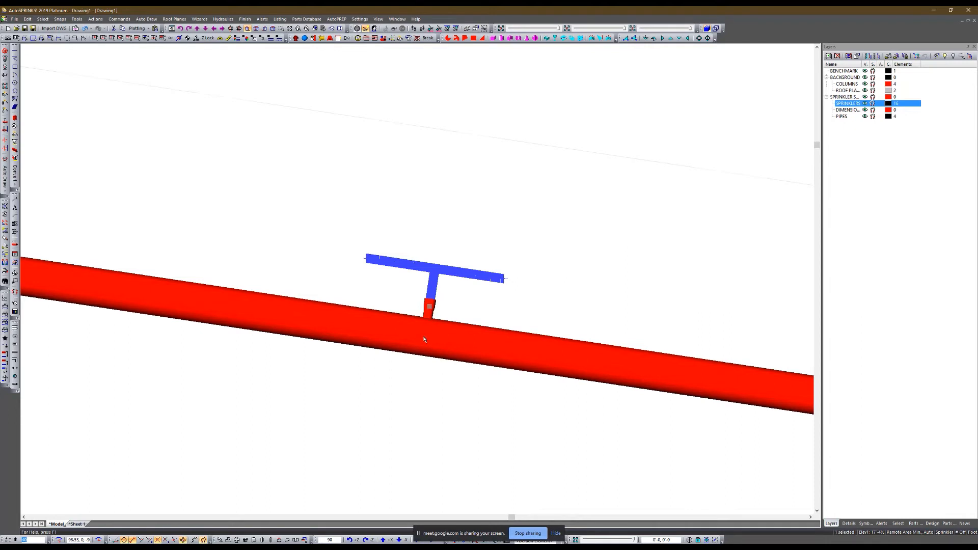
Examine how the sprinkler at the low end of the branch line meets the pipe.
scroll(421, 294, "down", 4)
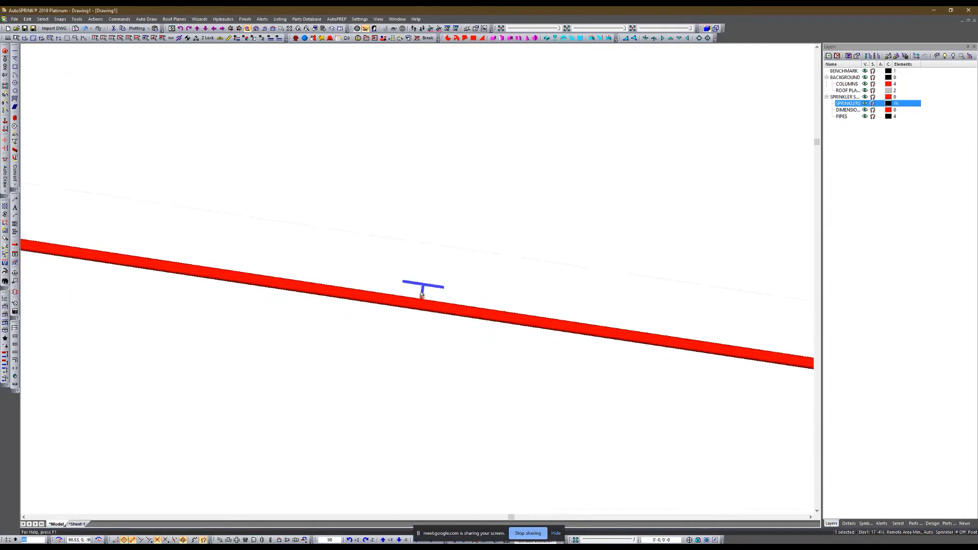
middle_click_drag(471, 351, 440, 246)
scroll(455, 220, "down", 4)
scroll(452, 208, "up", 2)
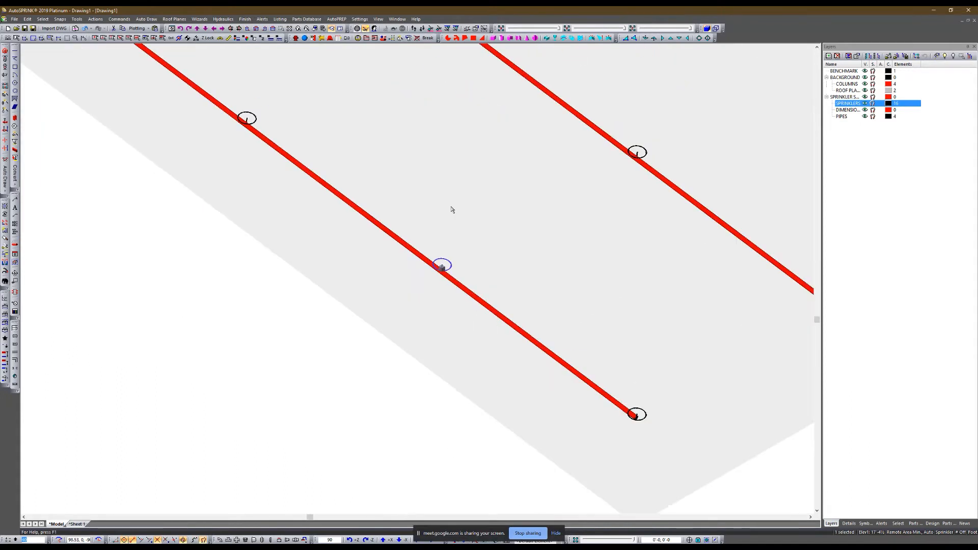
scroll(634, 413, "up", 3)
left_click(634, 412)
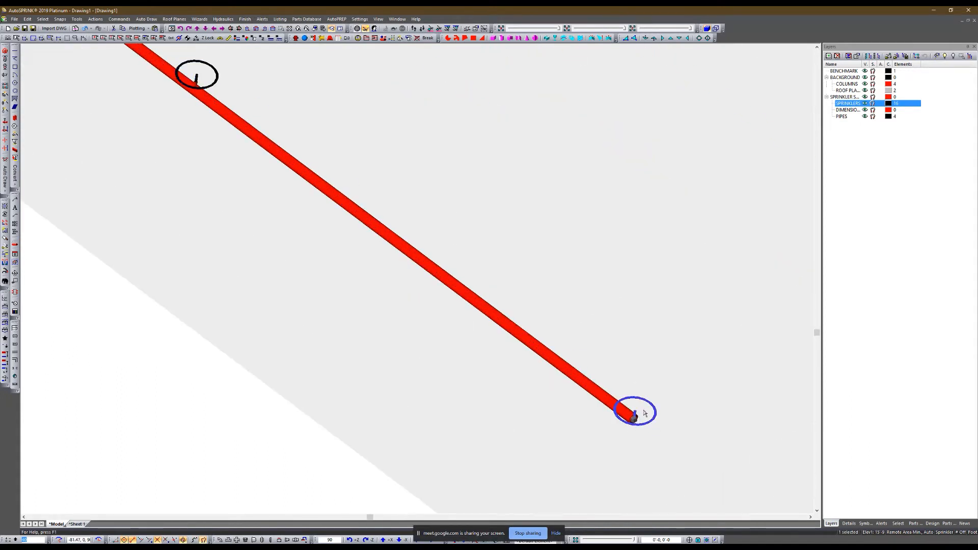
scroll(632, 415, "up", 5)
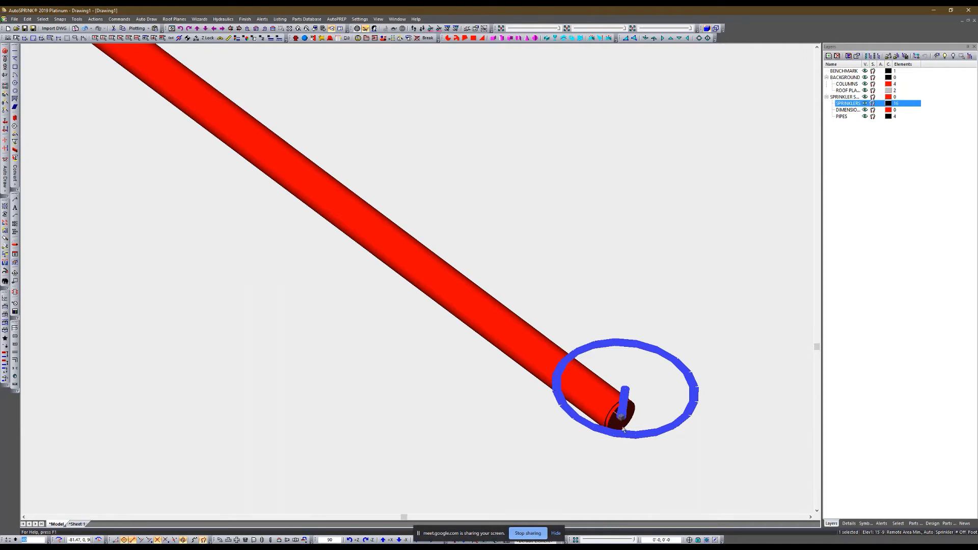
scroll(649, 443, "down", 5)
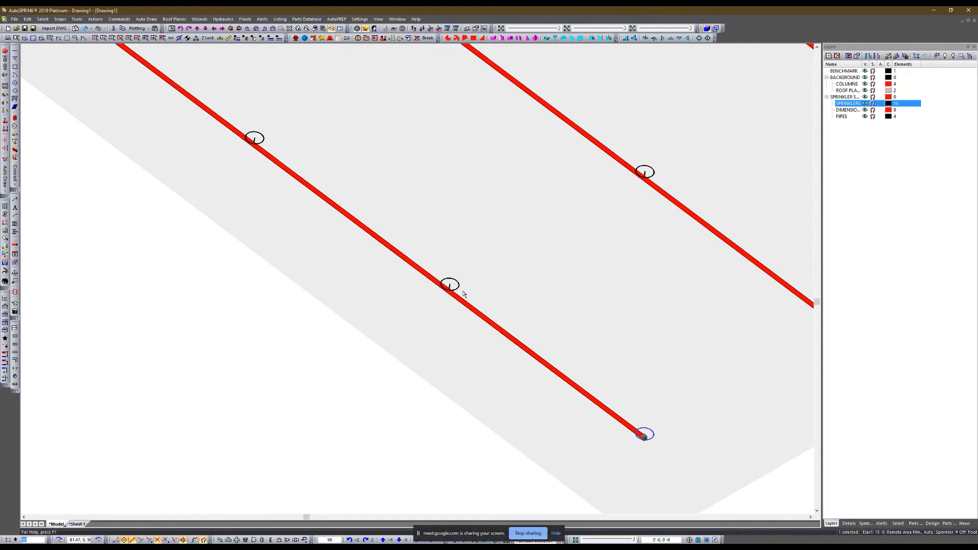
Select all the branch lines and lower them 1 foot.
left_click(472, 310)
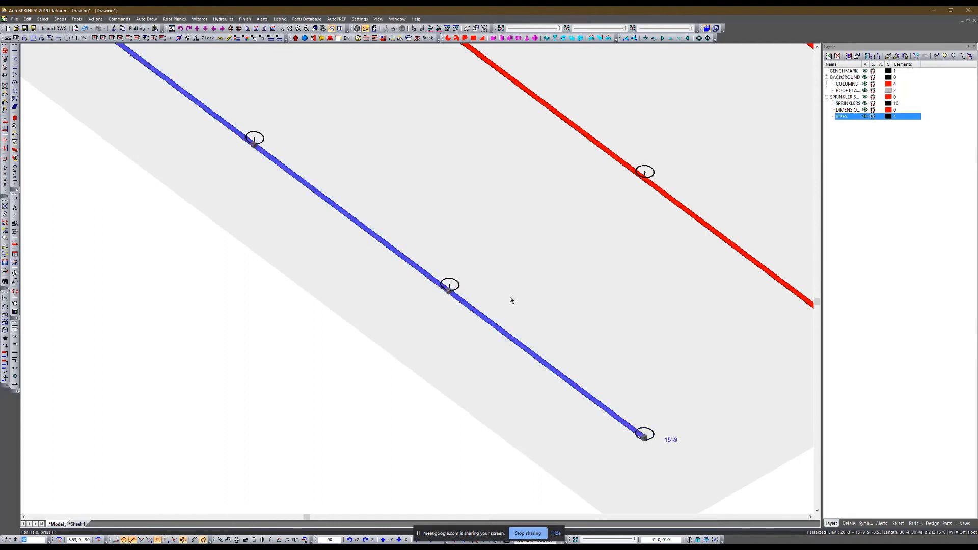
right_click(508, 331)
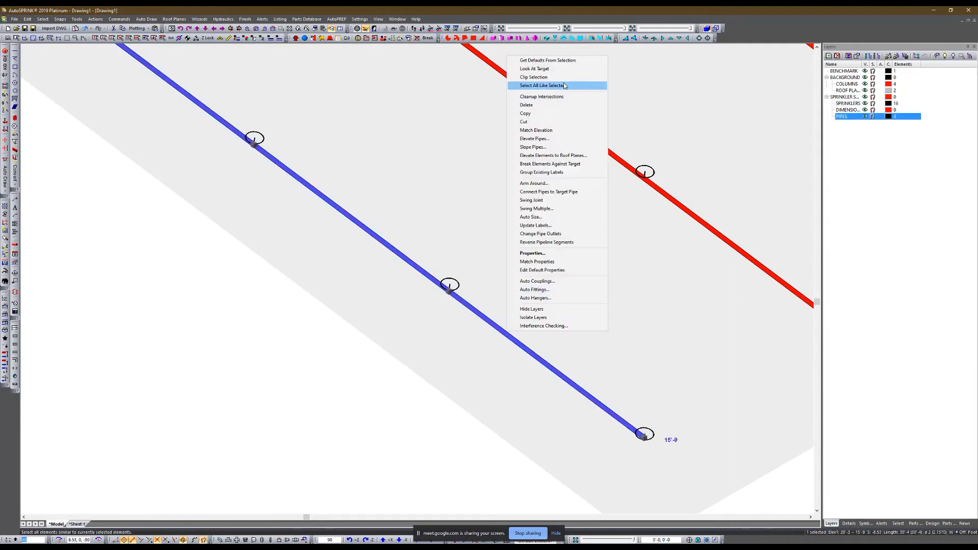
left_click(545, 85)
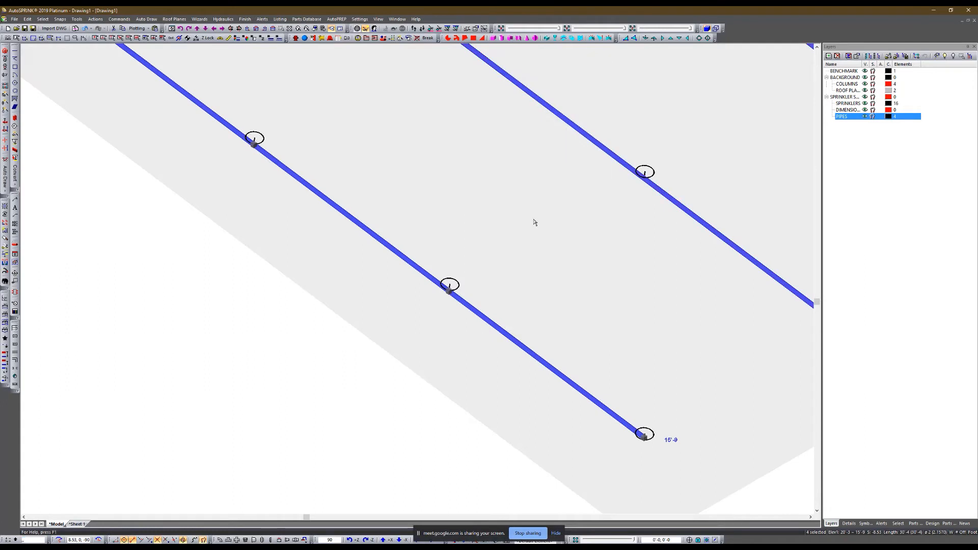
type("..-1")
key("Return")
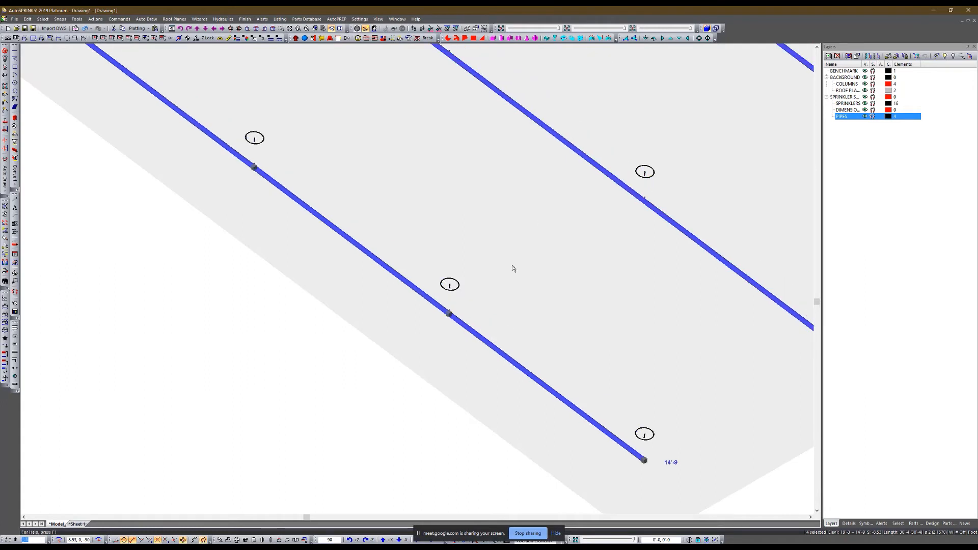
Select all the sprinklers and elevate them to the roof planes.
right_click(462, 289)
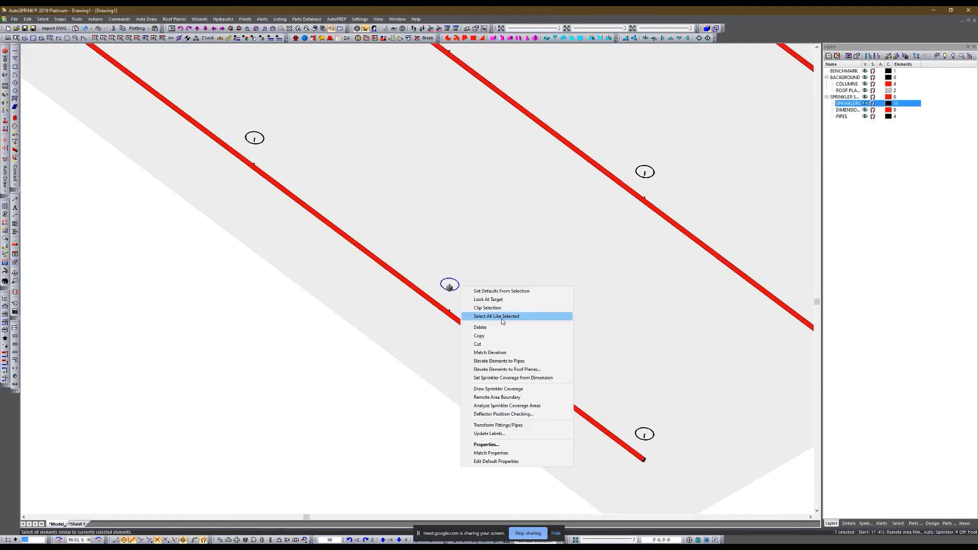
left_click(502, 319)
right_click(455, 289)
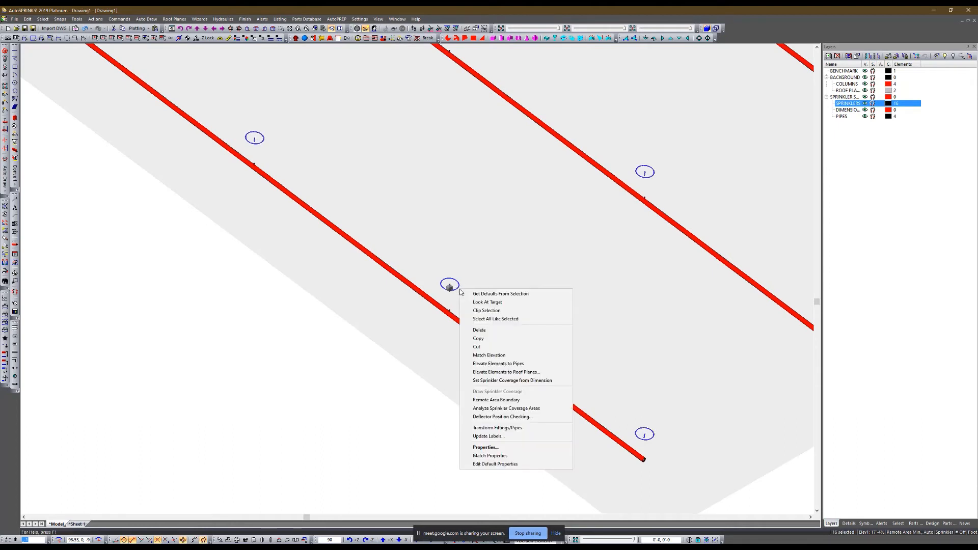
left_click(506, 372)
left_click(472, 314)
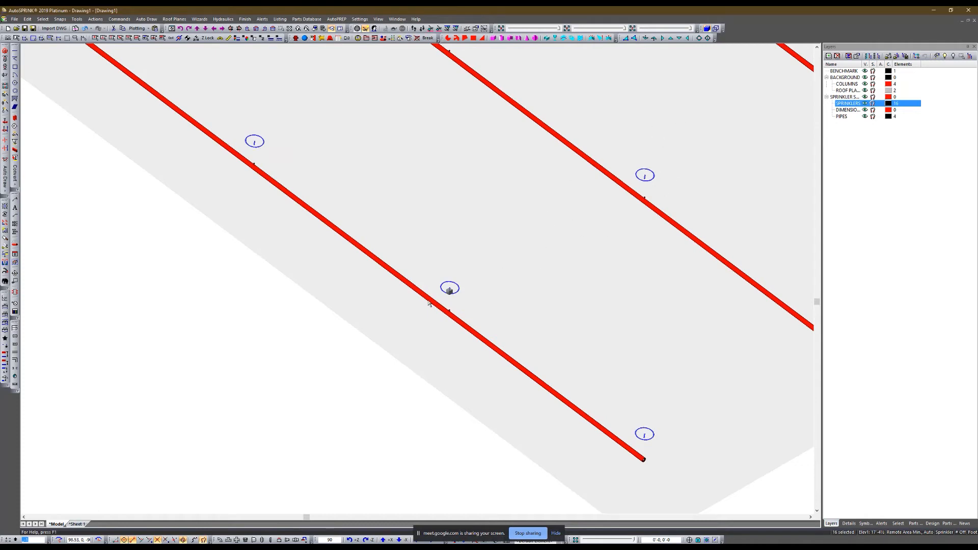
Select all the branch lines and move them from a mid-line outlet up to the base of the sprinkler above it.
right_click(449, 313)
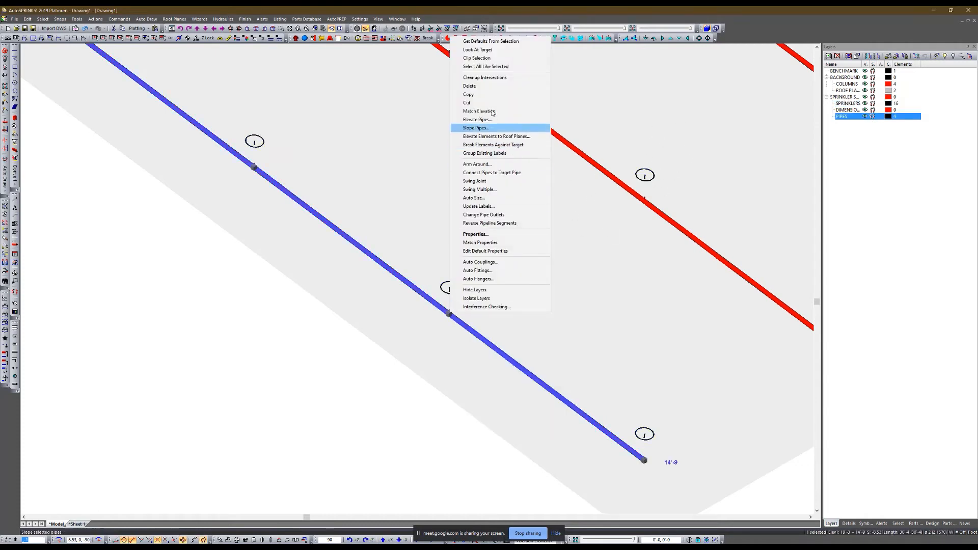
left_click(494, 67)
scroll(487, 295, "up", 5)
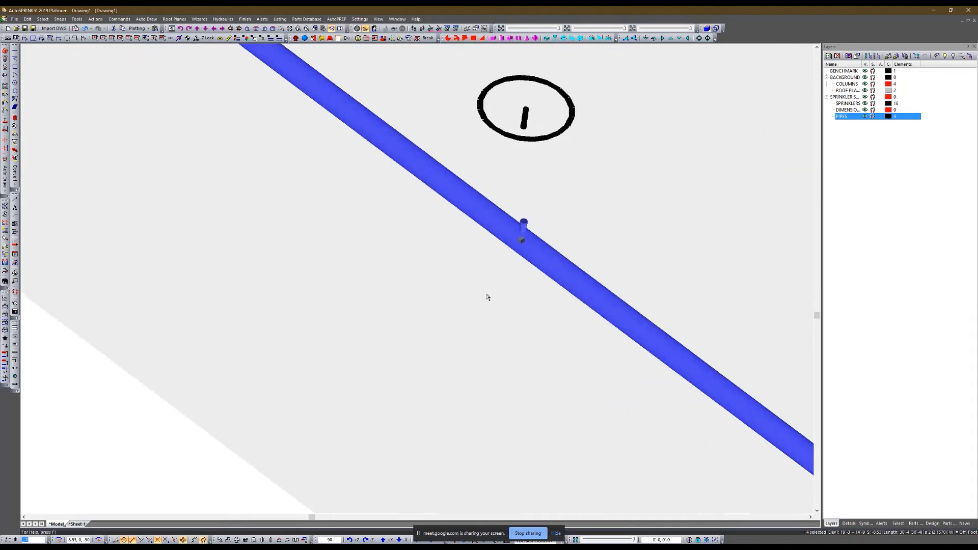
scroll(489, 301, "down", 2)
scroll(497, 300, "up", 1)
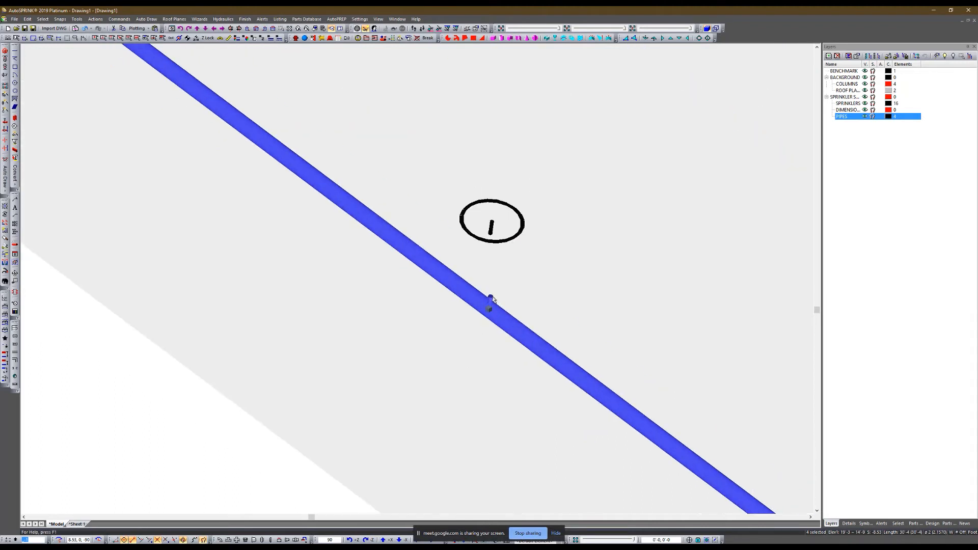
scroll(493, 298, "up", 3)
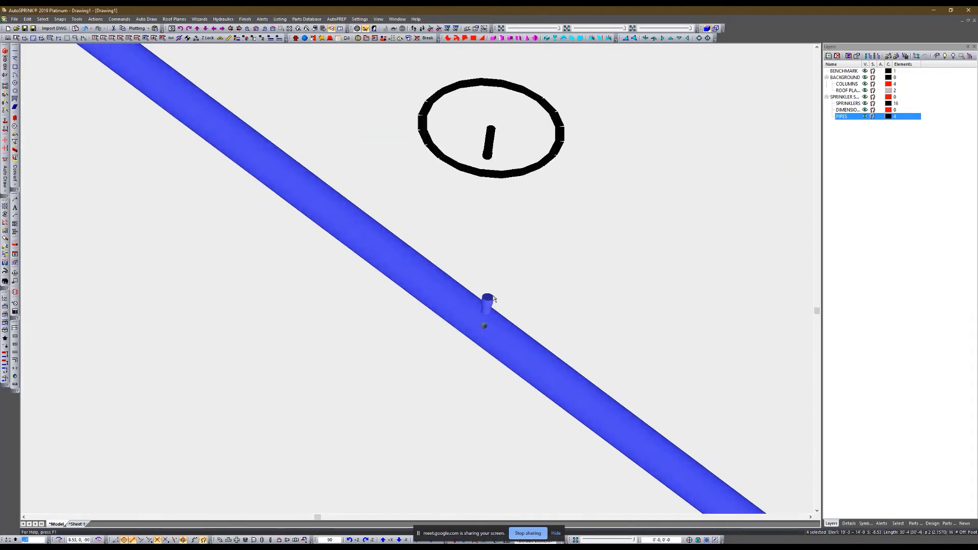
scroll(498, 298, "down", 3)
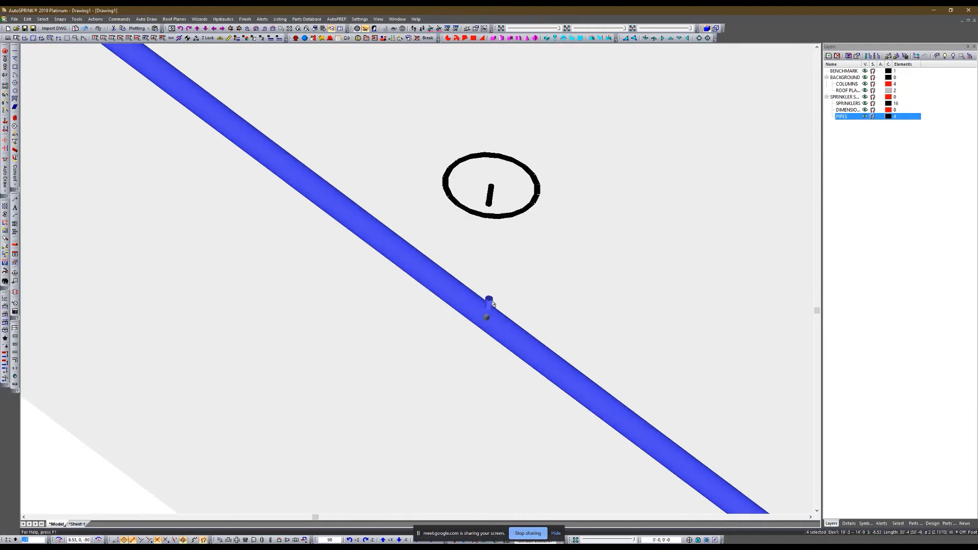
left_click_drag(492, 304, 499, 222)
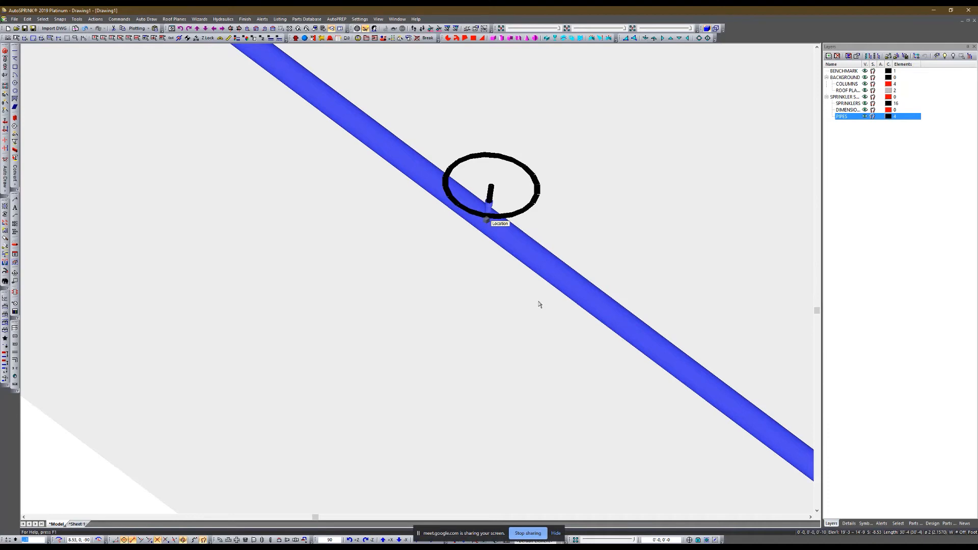
Examine the sprinkler outlet connections mid-line and at the low ends of the moved branch lines.
left_click(492, 196)
scroll(489, 199, "up", 4)
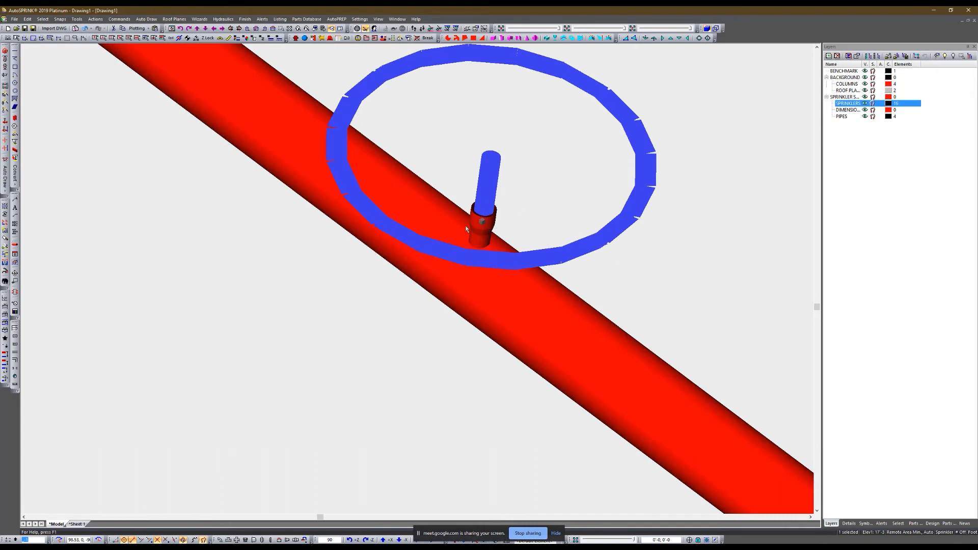
scroll(466, 229, "down", 8)
middle_click_drag(413, 284, 389, 284)
scroll(382, 280, "up", 3)
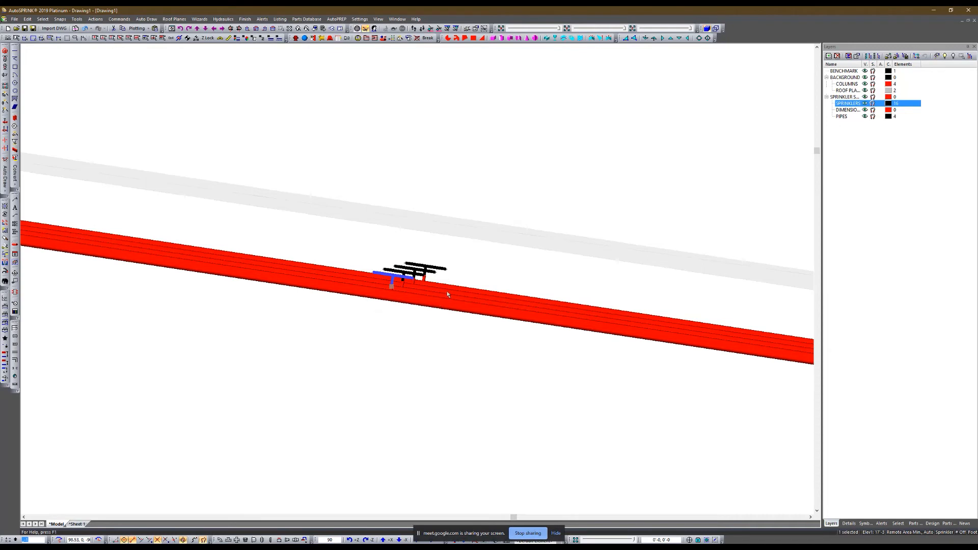
scroll(303, 273, "down", 5)
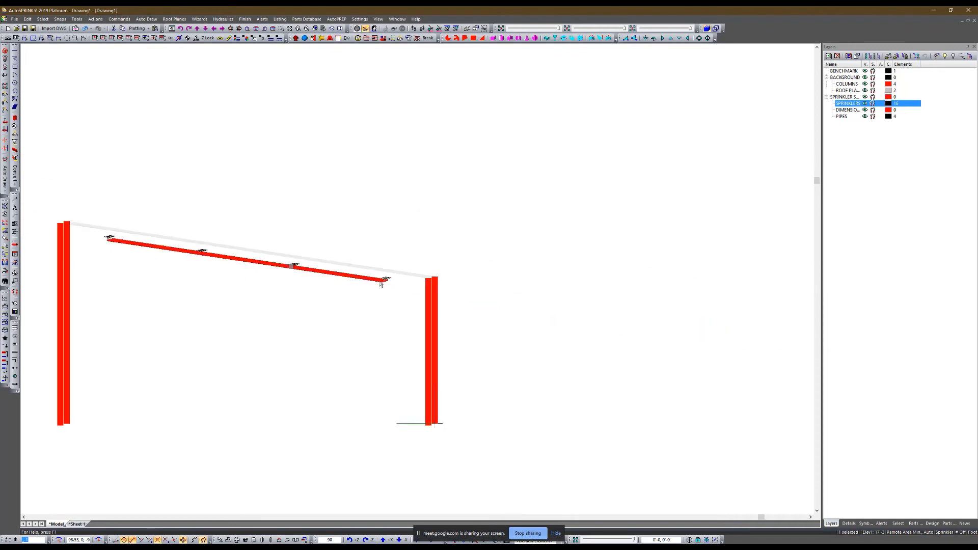
scroll(380, 280, "up", 7)
left_click(459, 293)
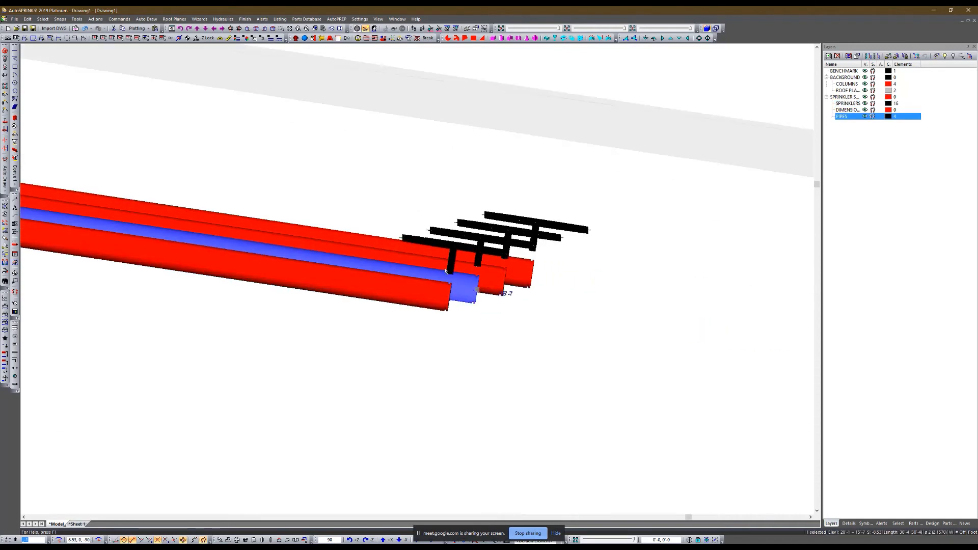
scroll(540, 249, "up", 5)
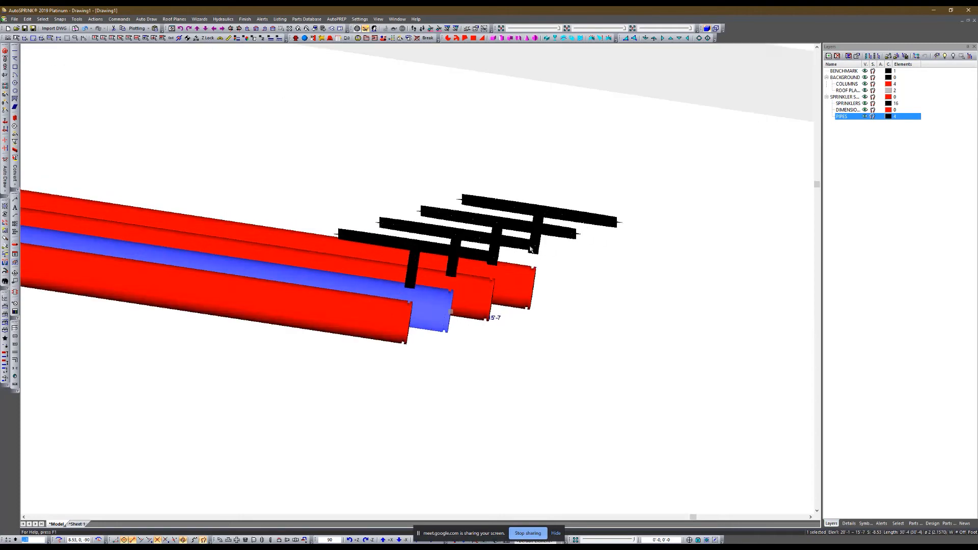
left_click(543, 251)
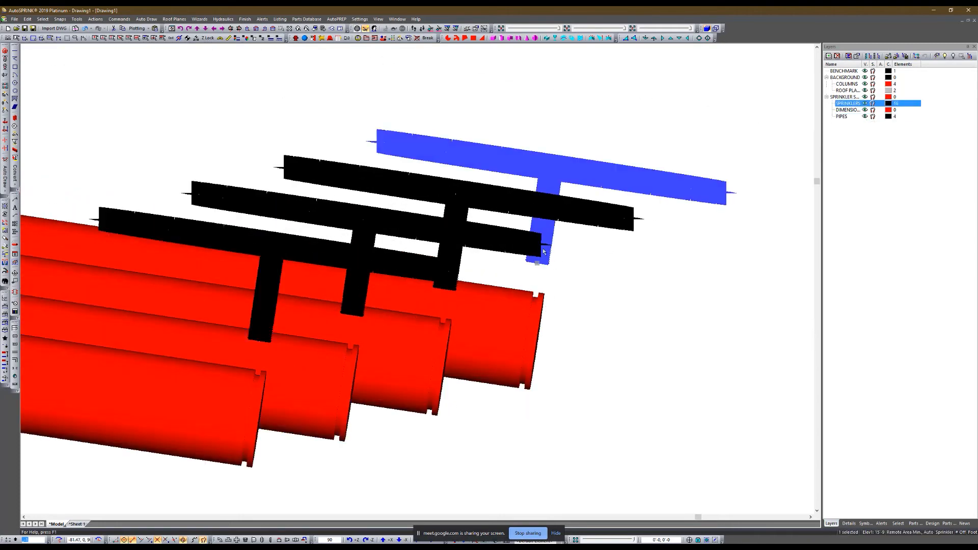
left_click(531, 332)
scroll(464, 322, "down", 3)
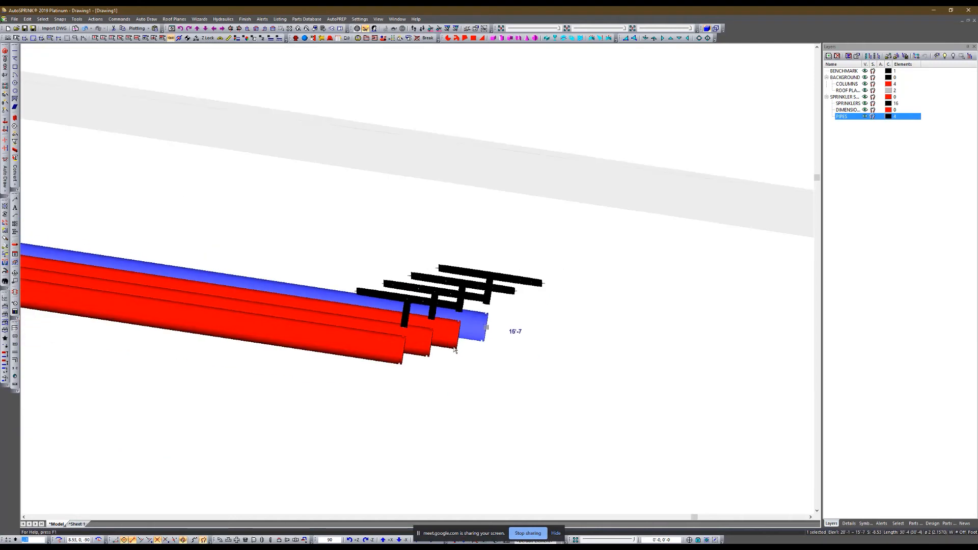
left_click(447, 336, "ctrl")
left_click(419, 350, "ctrl")
left_click(418, 358, "ctrl")
scroll(437, 356, "down", 4)
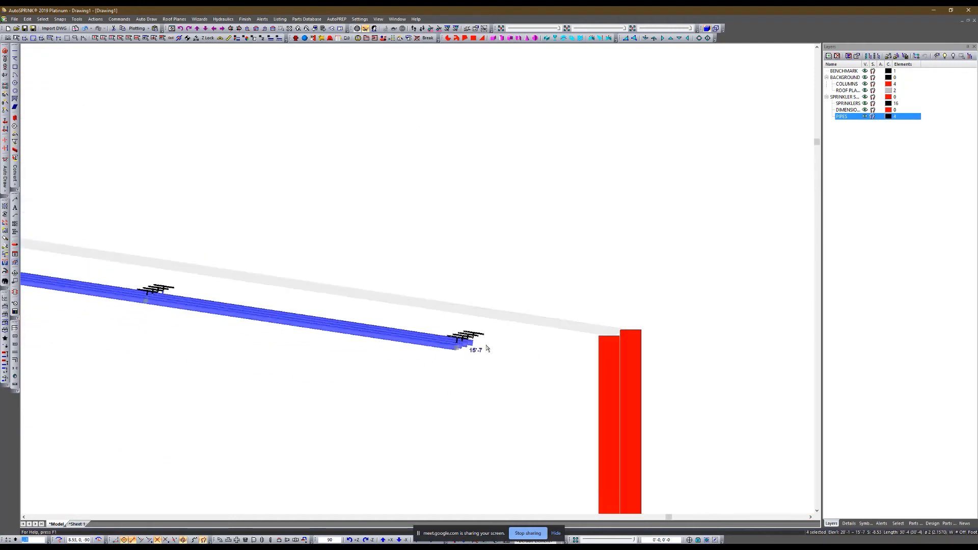
Place the benchmark at a branch line outlet, select the nearest branch line and align the benchmark and view with its slope.
left_click(144, 304)
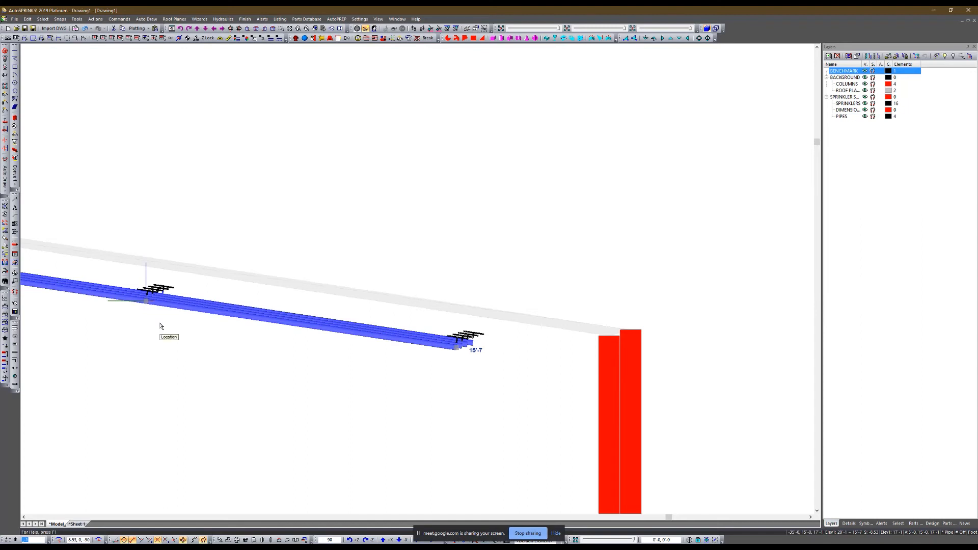
left_click(234, 313)
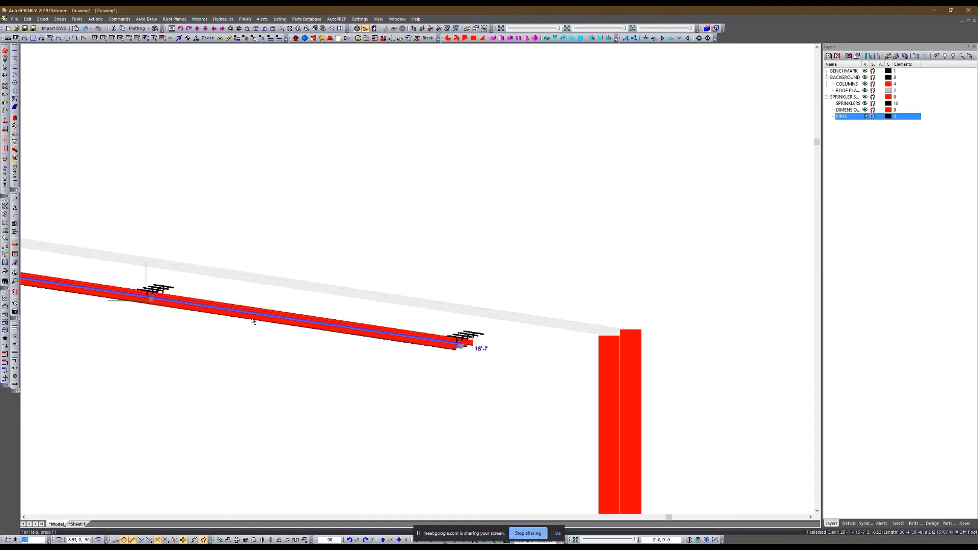
left_click(250, 319)
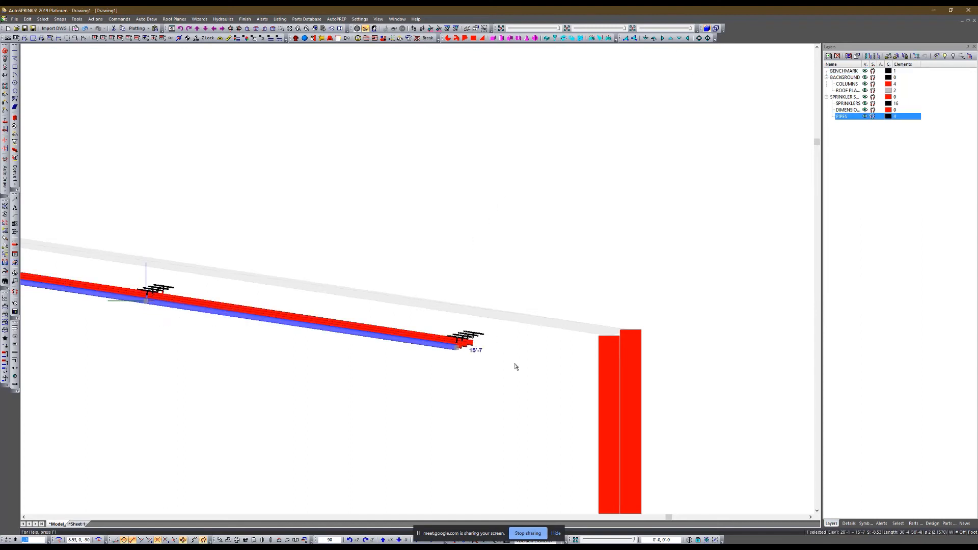
left_click(559, 534)
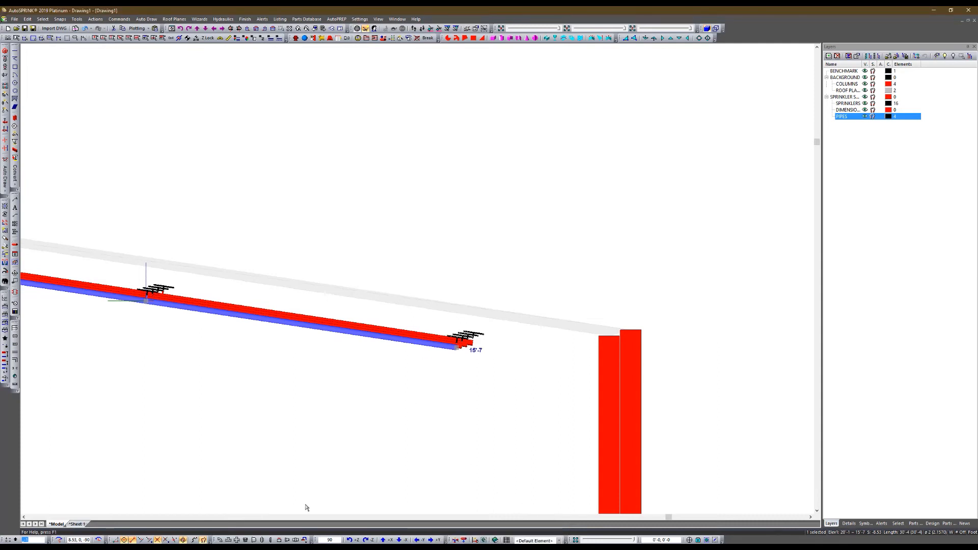
left_click(58, 540)
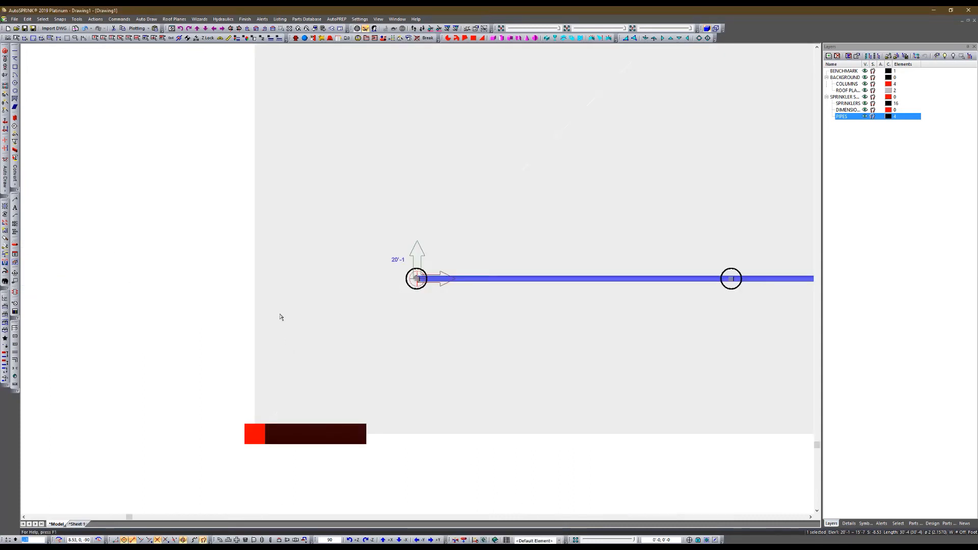
Add the other three branch lines to the selection so that all four are selected.
scroll(275, 307, "down", 2)
middle_click_drag(454, 365, 453, 295, "ctrl")
scroll(349, 277, "down", 1)
scroll(633, 261, "up", 4)
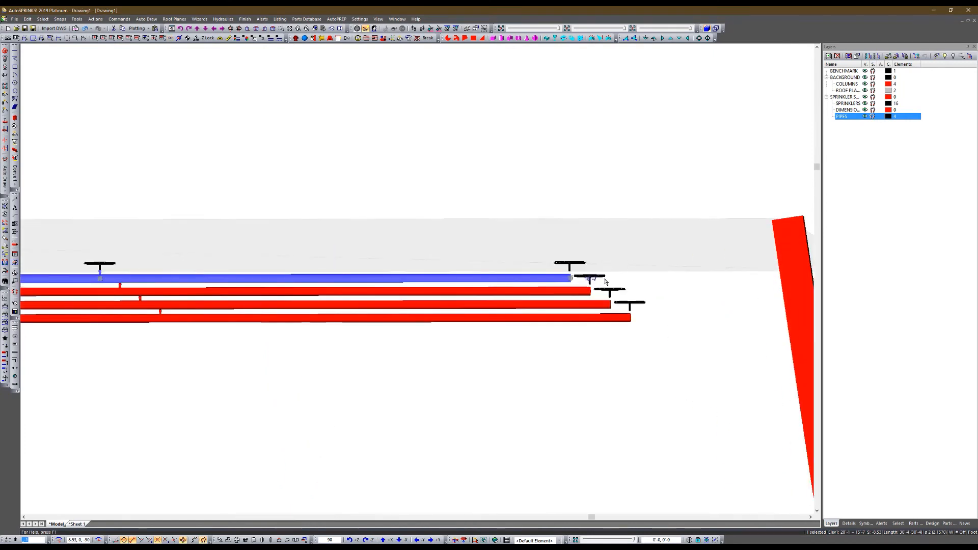
scroll(607, 282, "down", 1)
left_click(597, 288, "ctrl")
left_click(611, 296, "ctrl")
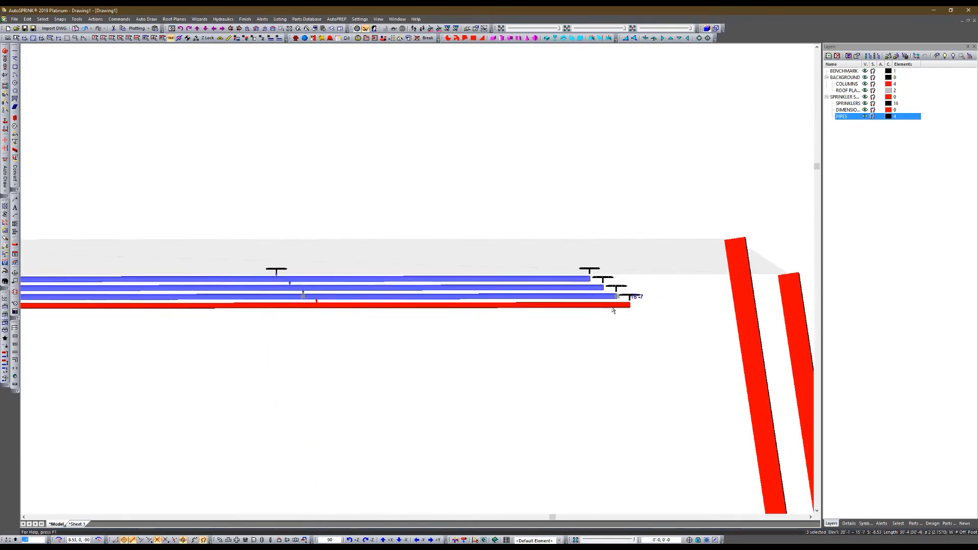
left_click(613, 307, "ctrl")
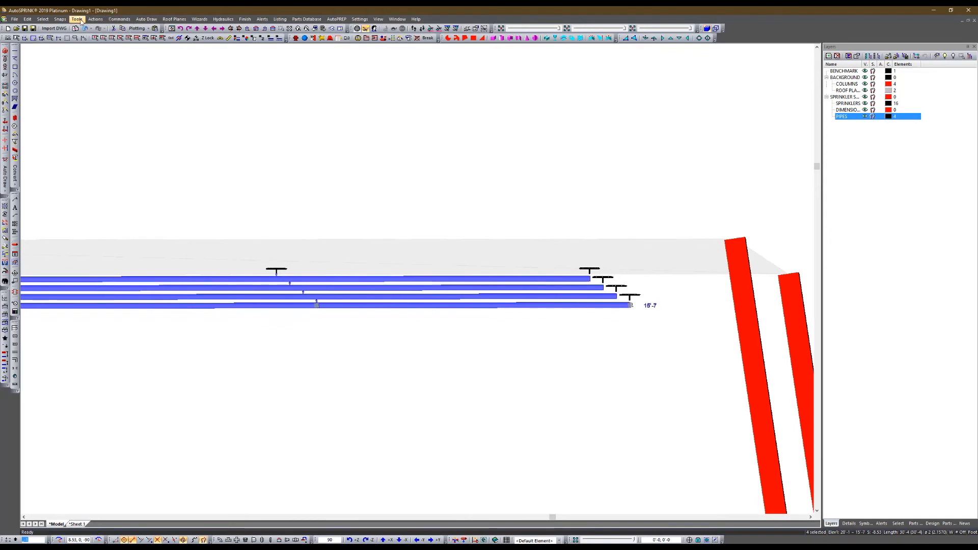
Stretch the four branch lines by adding 1'-0 of length at their low ends.
left_click(77, 19)
left_click(96, 19)
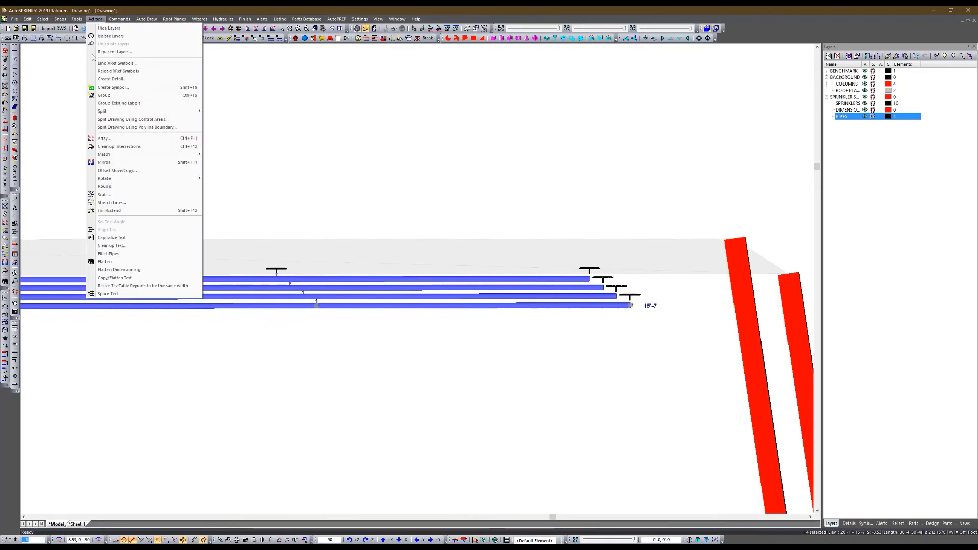
left_click(112, 202)
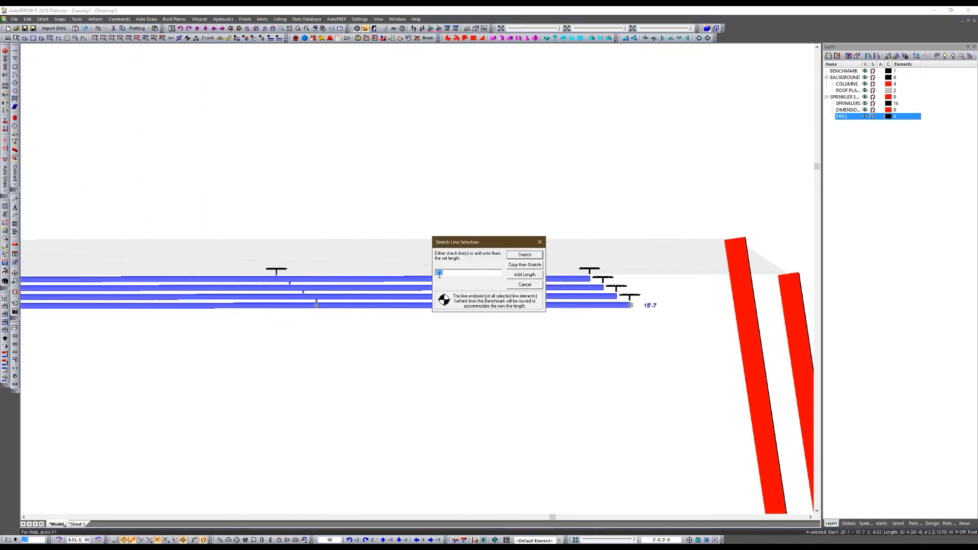
left_click(439, 274)
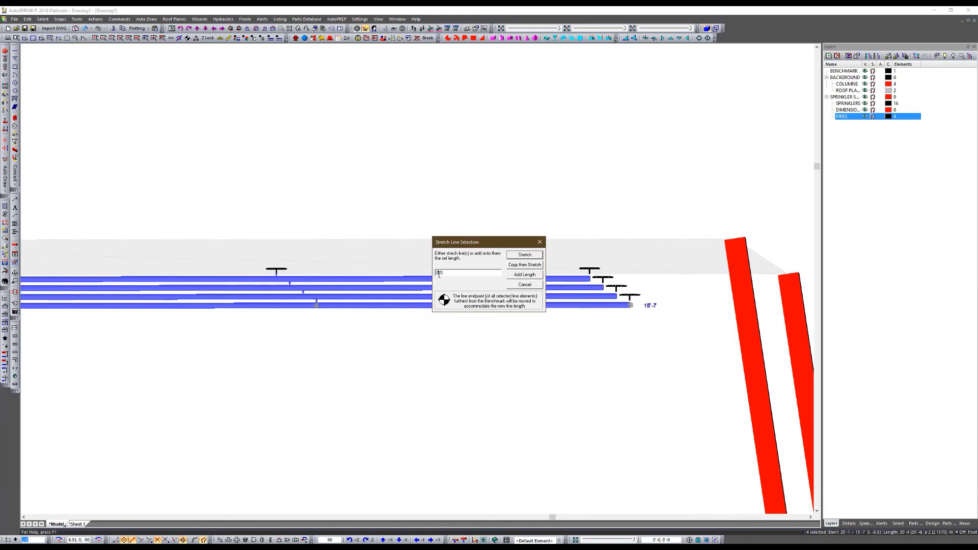
left_click(533, 275)
scroll(733, 272, "down", 3)
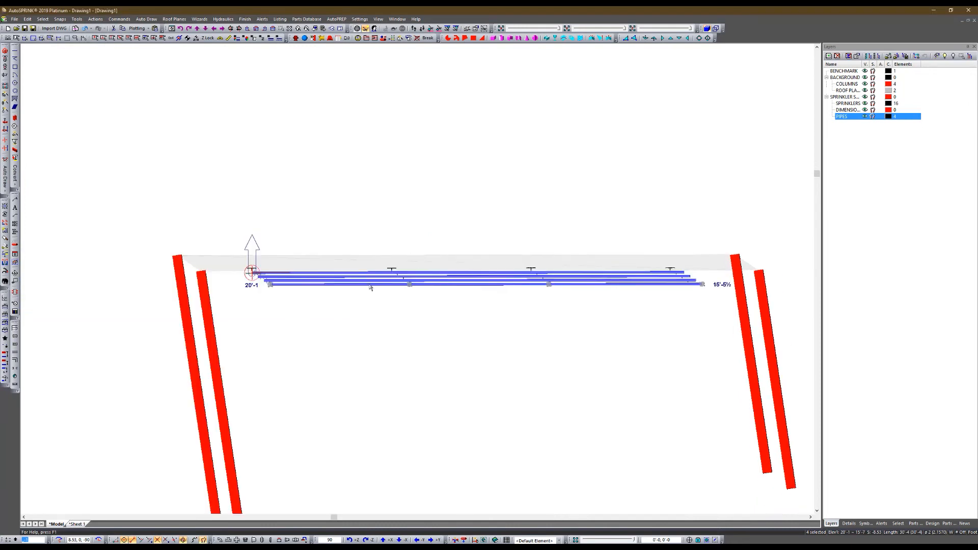
Place the benchmark at the low end of the nearest branch line and use Stretch Lines to change the lines' length at their high ends.
left_click(702, 284)
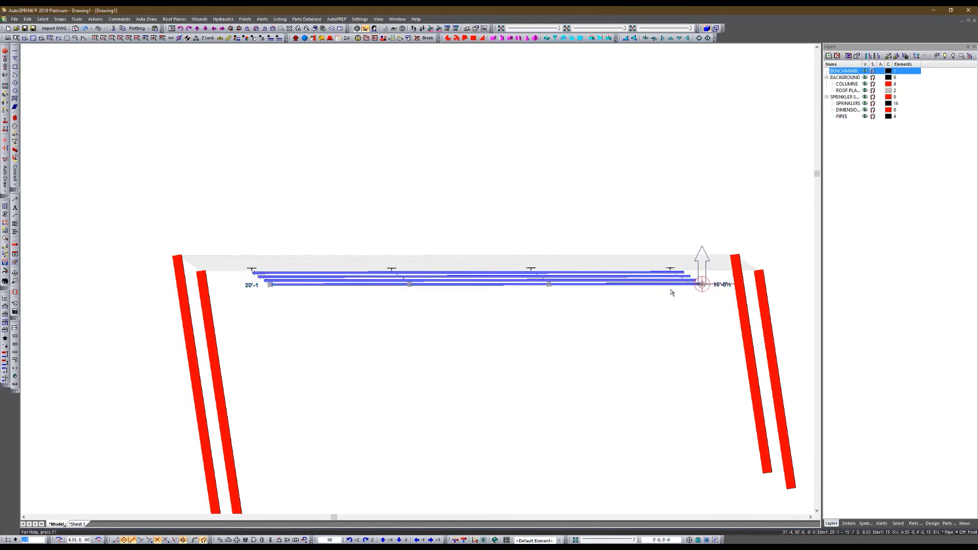
left_click(96, 20)
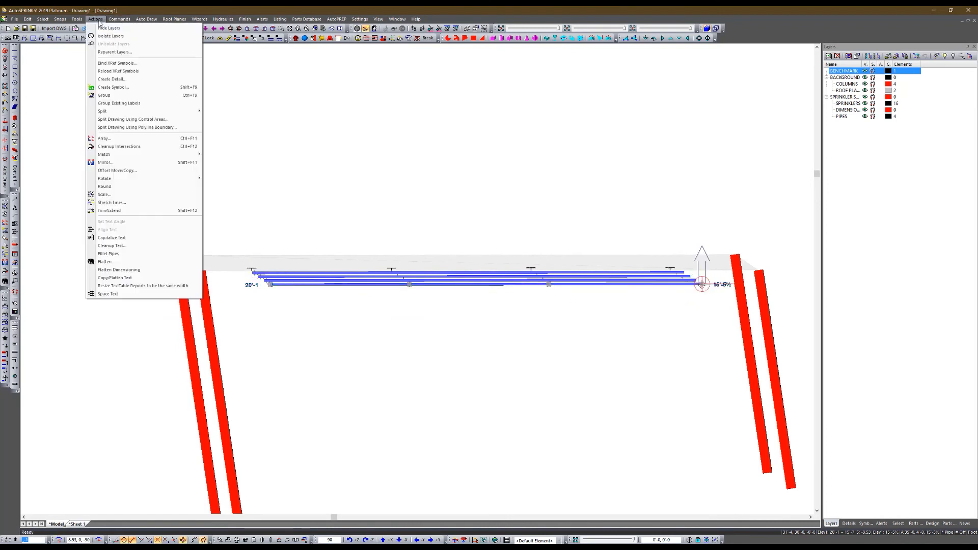
left_click(118, 205)
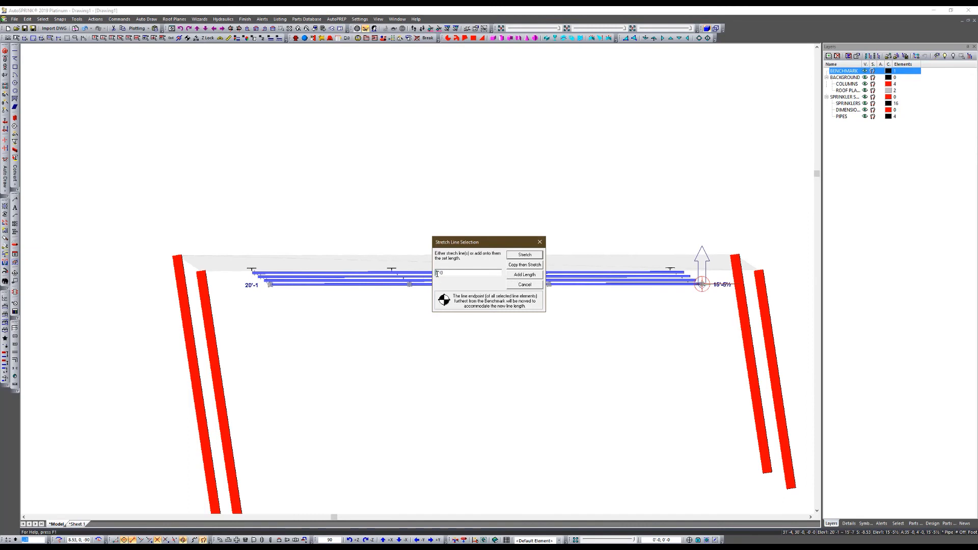
left_click(520, 278)
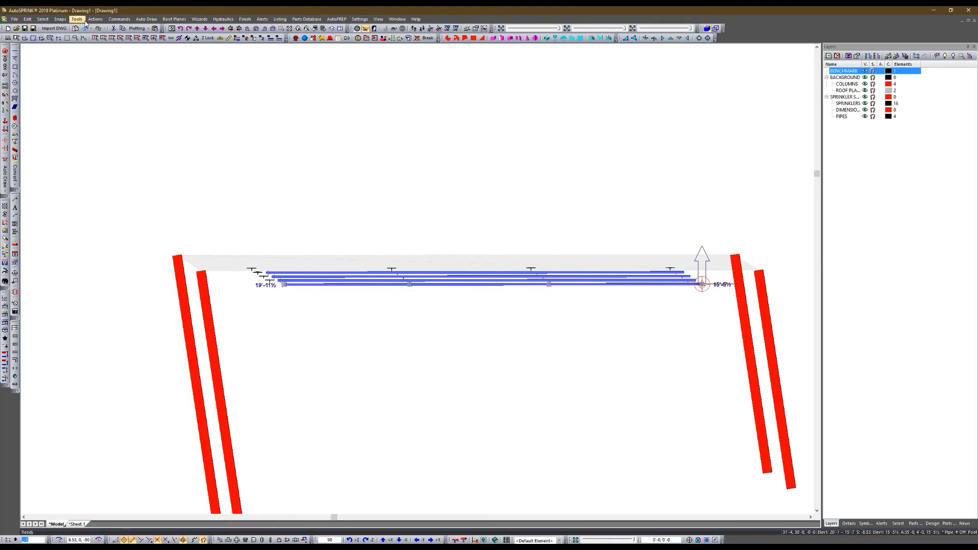
Stretch the four branch lines again, adding 2'-0 of length at their high ends, and clear the selection.
left_click(77, 19)
mouse_move(95, 19)
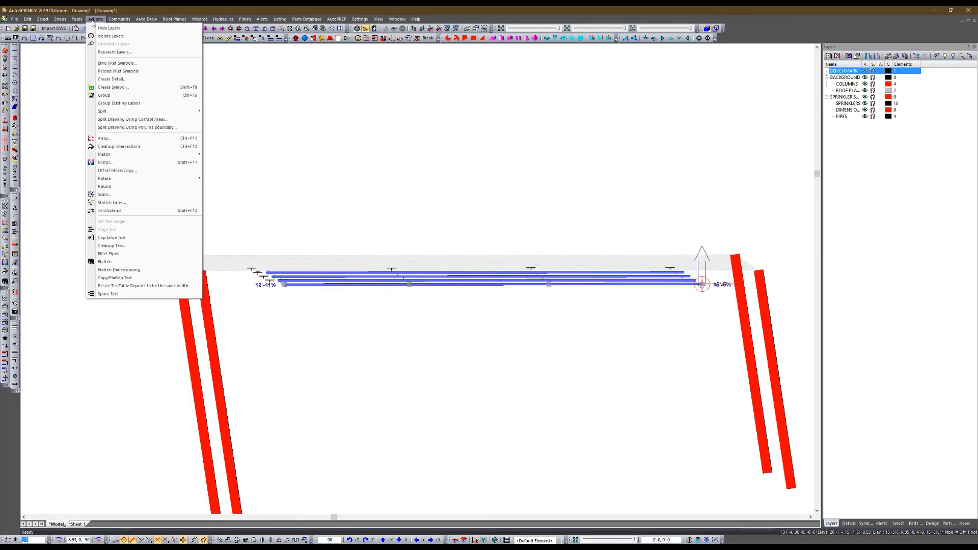
left_click(126, 205)
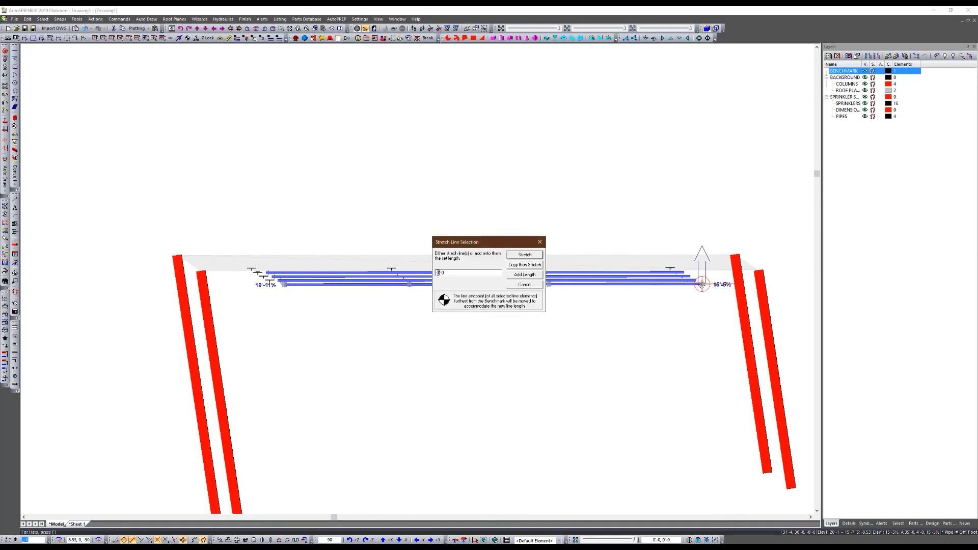
key("BackSpace")
type("2")
left_click(525, 275)
left_click(255, 217)
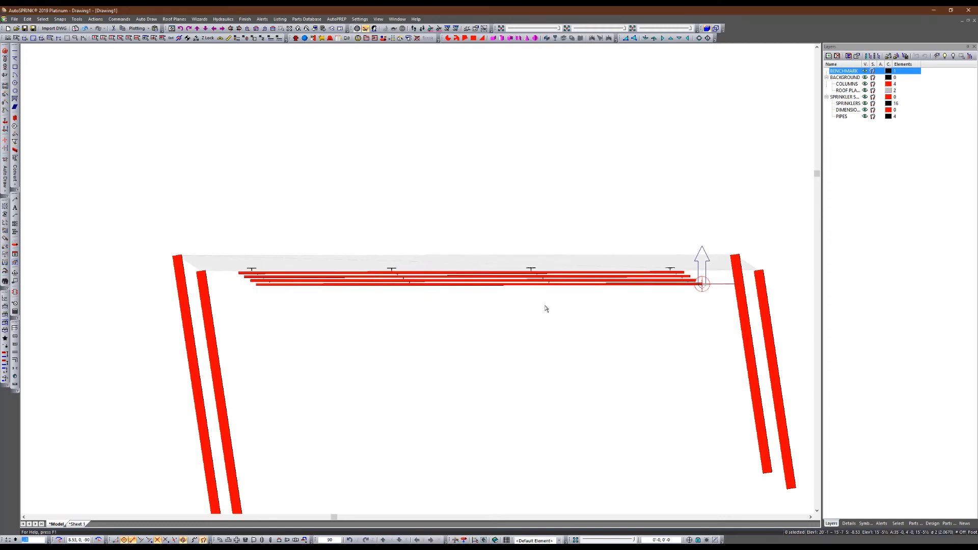
Reset the benchmark from the pipe slope to its unrotated orientation and show the sloped branch lines from the side.
scroll(730, 308, "up", 5)
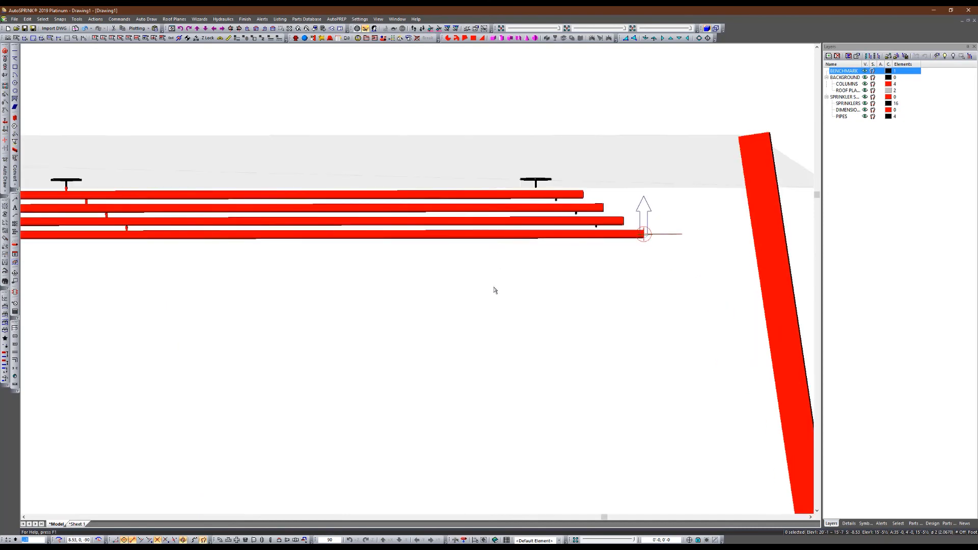
left_click(98, 541)
scroll(322, 287, "down", 2)
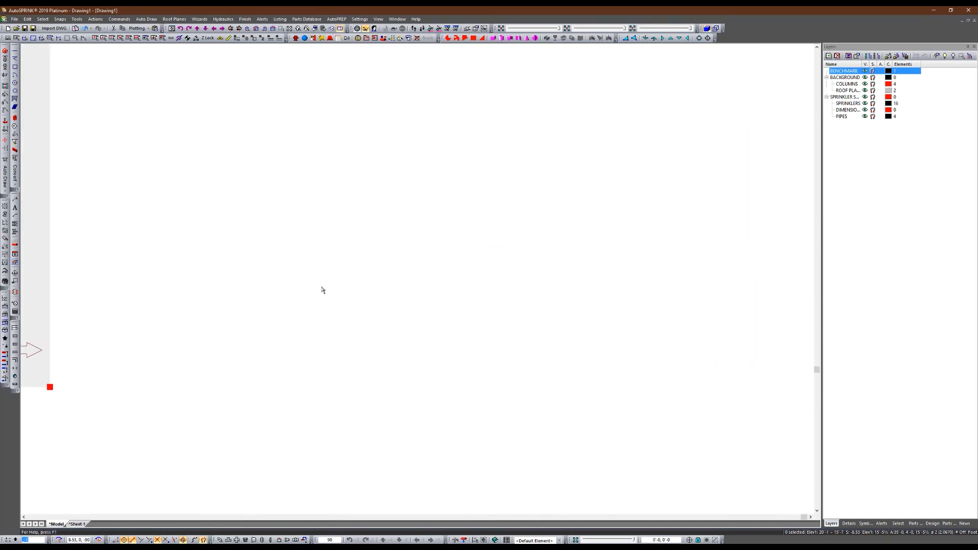
scroll(416, 256, "down", 4)
scroll(257, 234, "up", 4)
key("End")
middle_click_drag(408, 366, 448, 343, "ctrl")
scroll(524, 291, "up", 3)
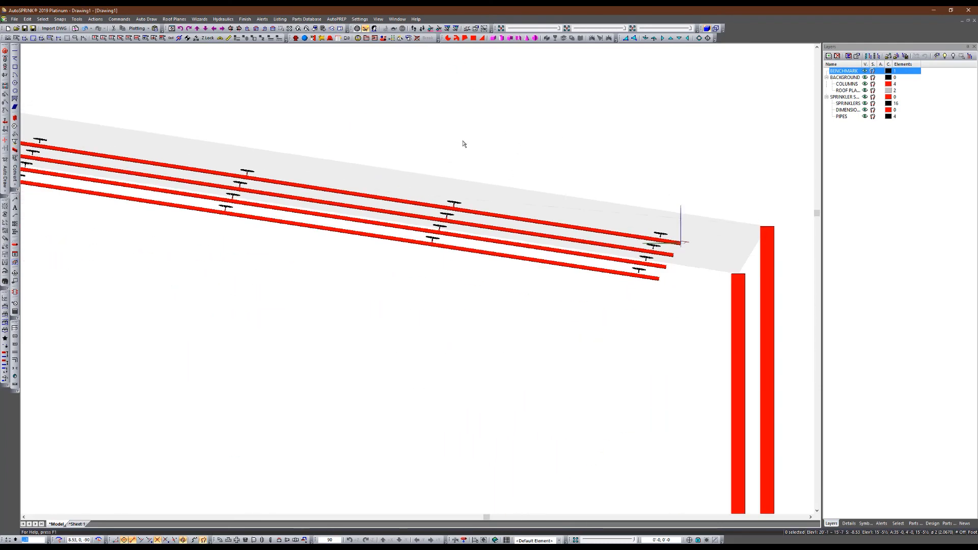
Select the four sprinklers at the low ends of the branch lines.
left_click_drag(518, 131, 214, 315)
scroll(464, 221, "up", 2)
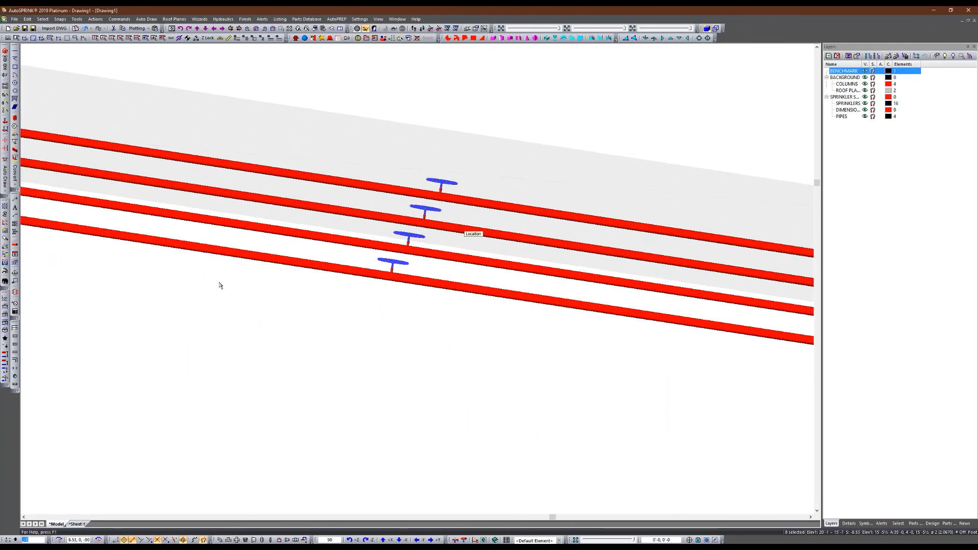
scroll(220, 286, "down", 2)
scroll(693, 255, "up", 3)
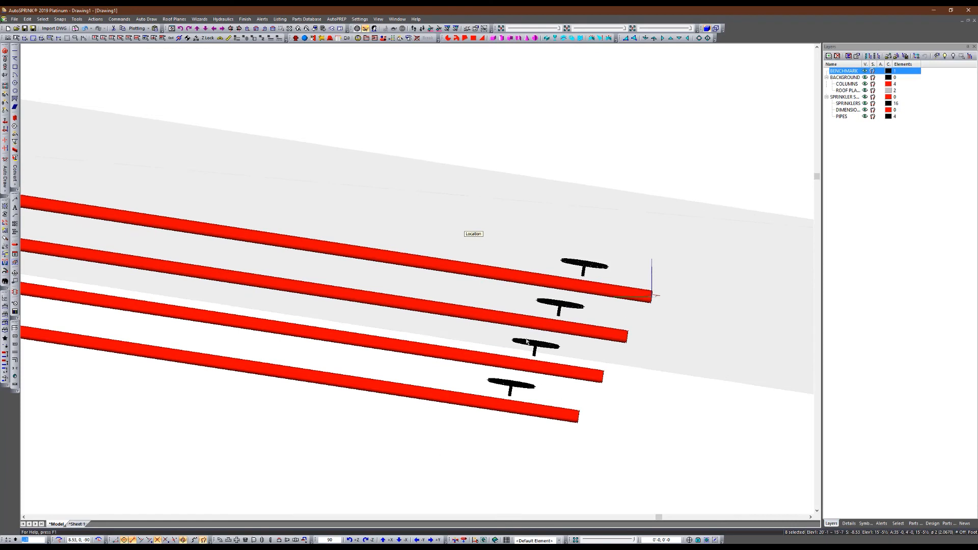
left_click(584, 271)
left_click(560, 312, "ctrl")
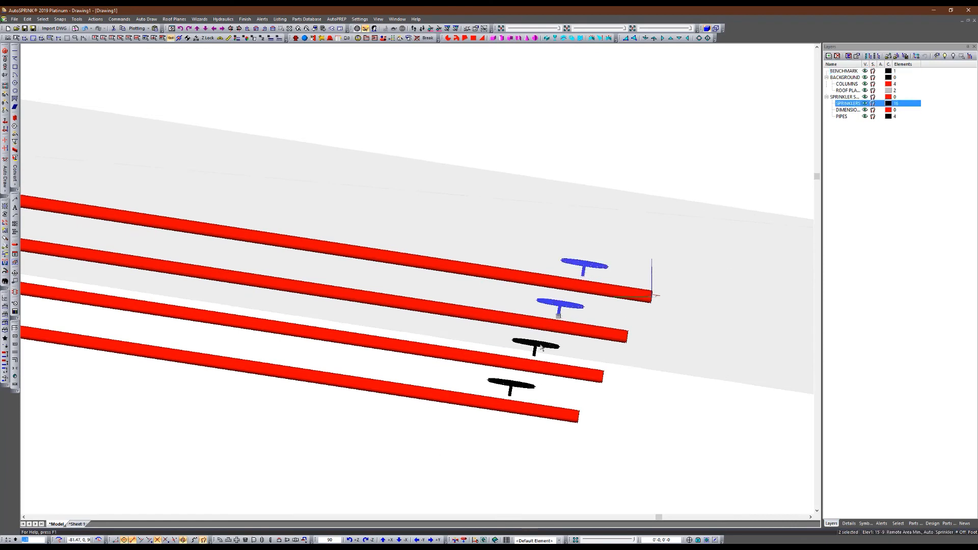
left_click(533, 356, "ctrl")
left_click(514, 391, "ctrl")
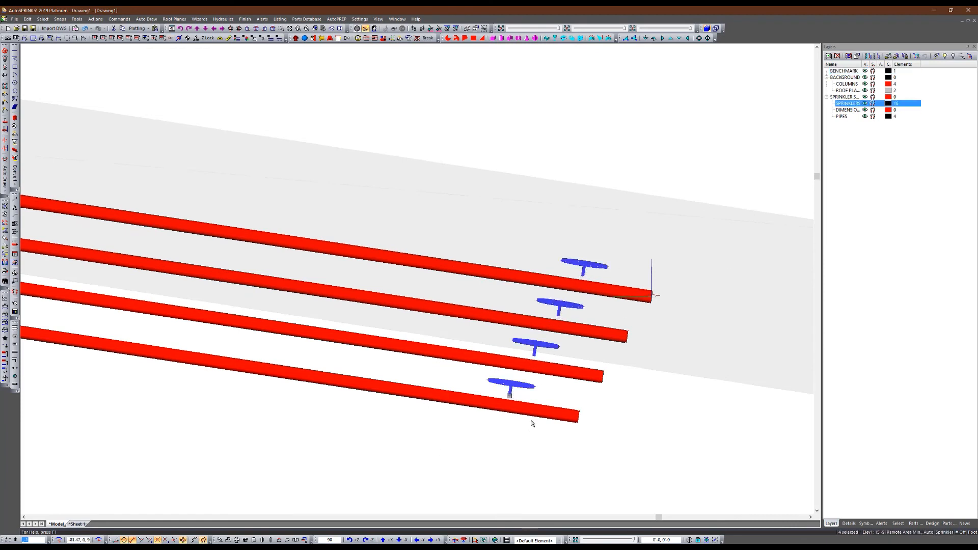
Add the nearest branch line to the selection and elevate the four low-end sprinklers to the pipes.
scroll(692, 332, "down", 3)
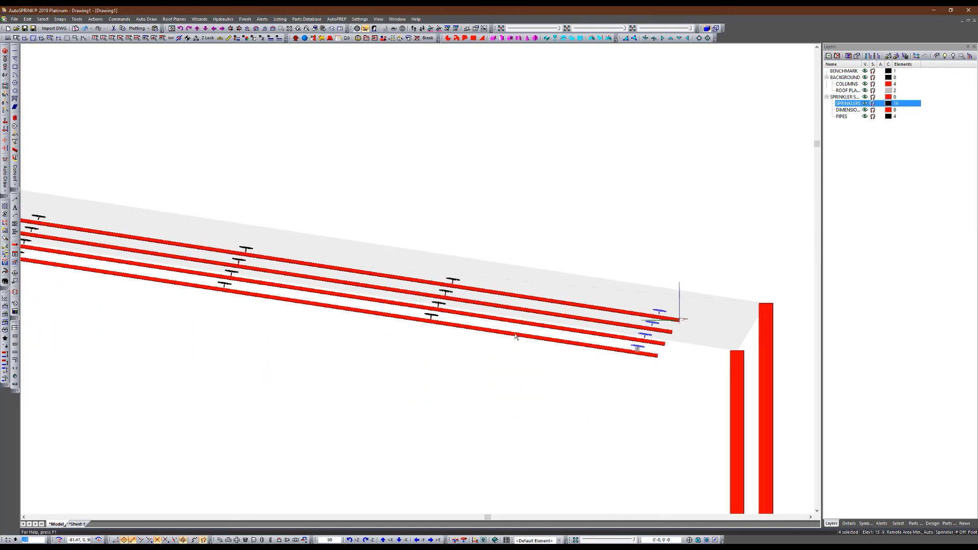
scroll(665, 342, "up", 5)
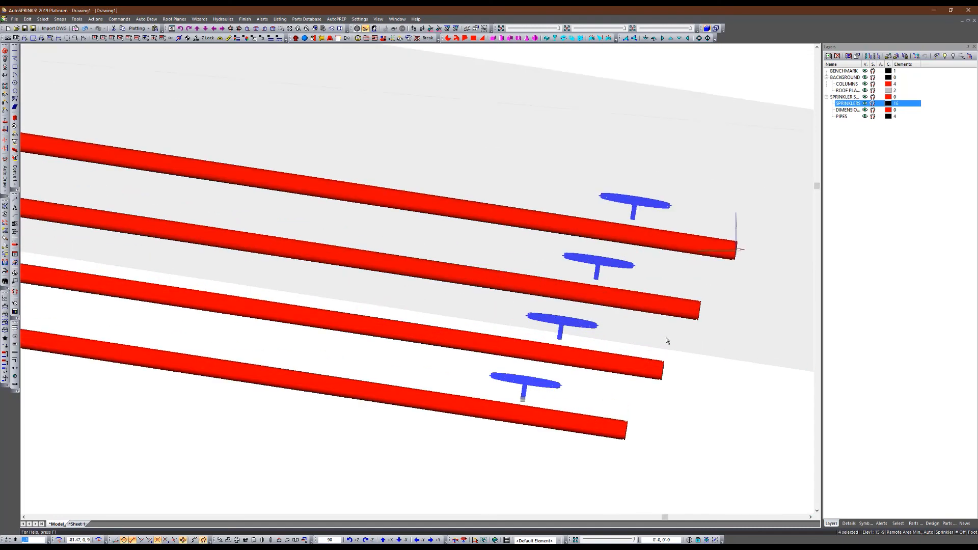
left_click(526, 418, "ctrl")
right_click(525, 415)
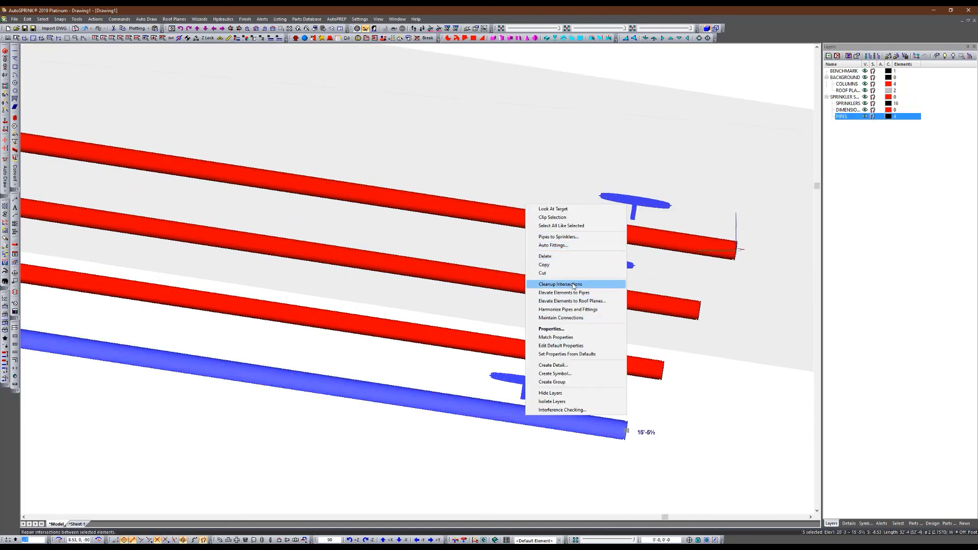
left_click(565, 293)
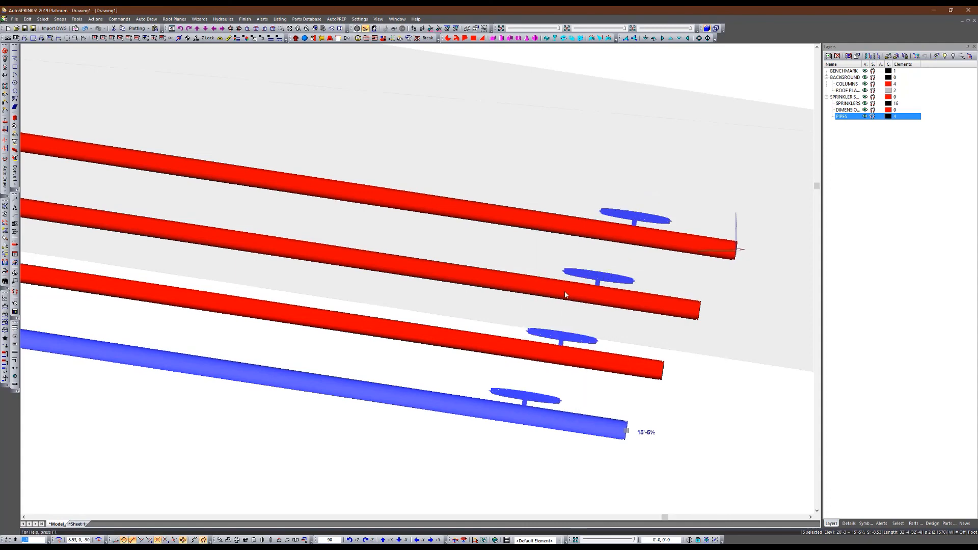
Add the remaining three branch lines to the selection and clean up the intersections between the pipes and low-end sprinklers.
left_click(579, 357, "ctrl")
left_click(668, 306, "ctrl")
left_click(679, 246, "ctrl")
right_click(673, 243)
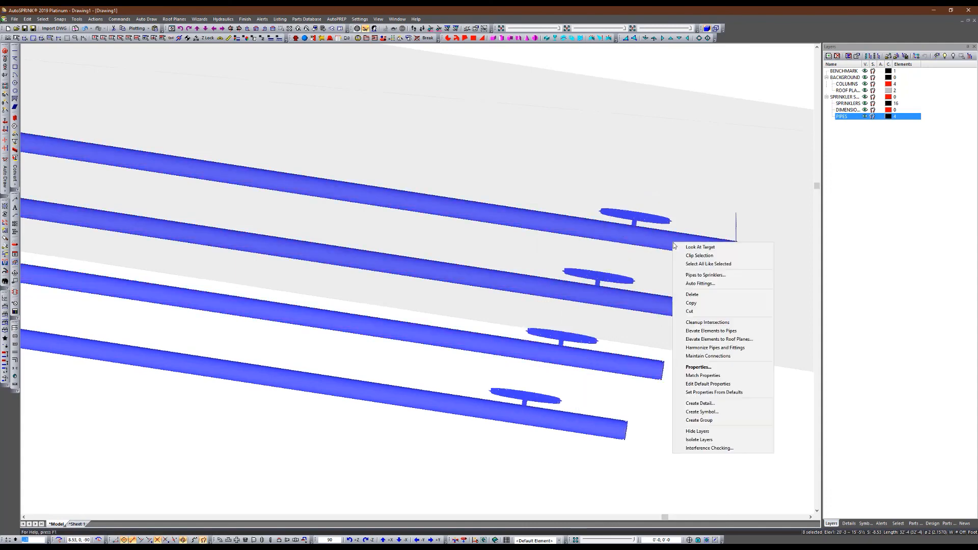
left_click(716, 324)
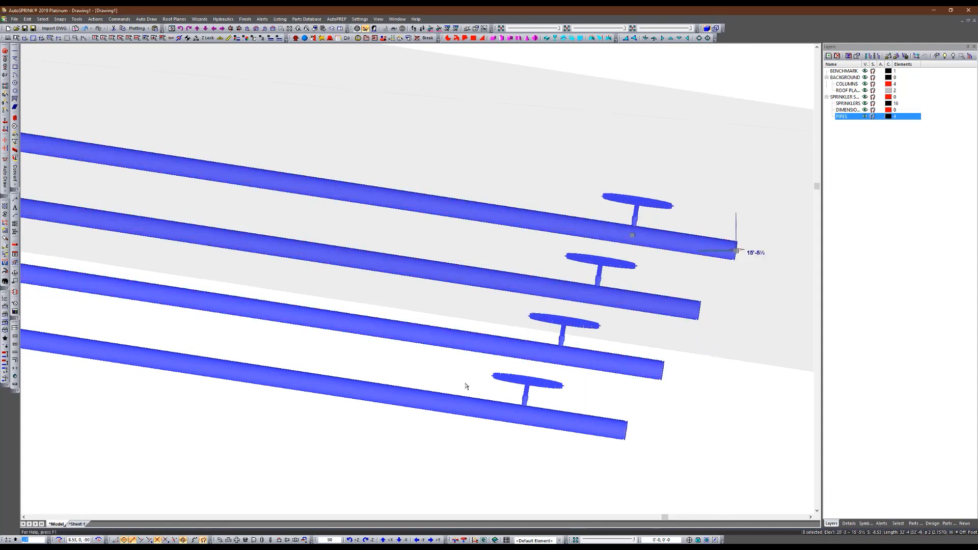
Examine the sprinkler outlet connections at the low and high ends of the extended branch lines.
scroll(575, 380, "down", 3)
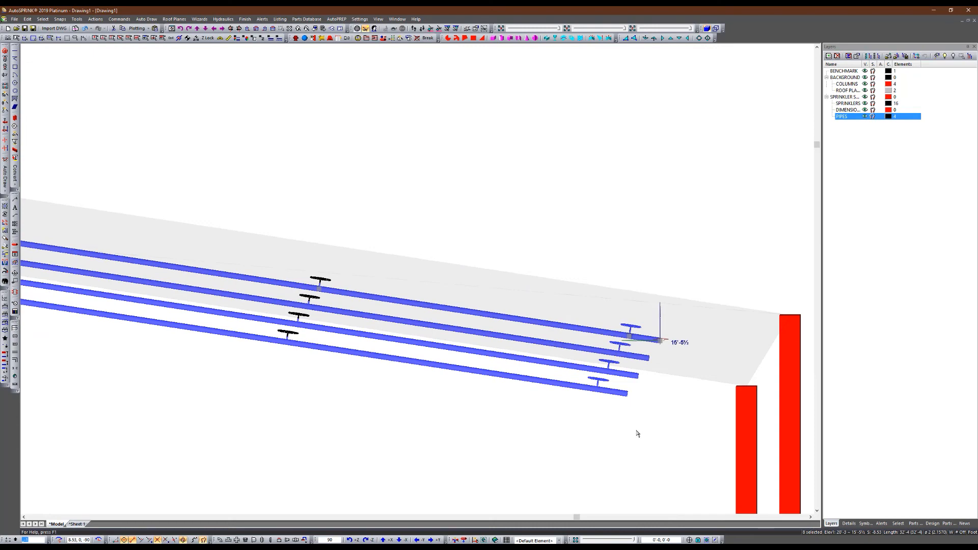
scroll(608, 388, "up", 3)
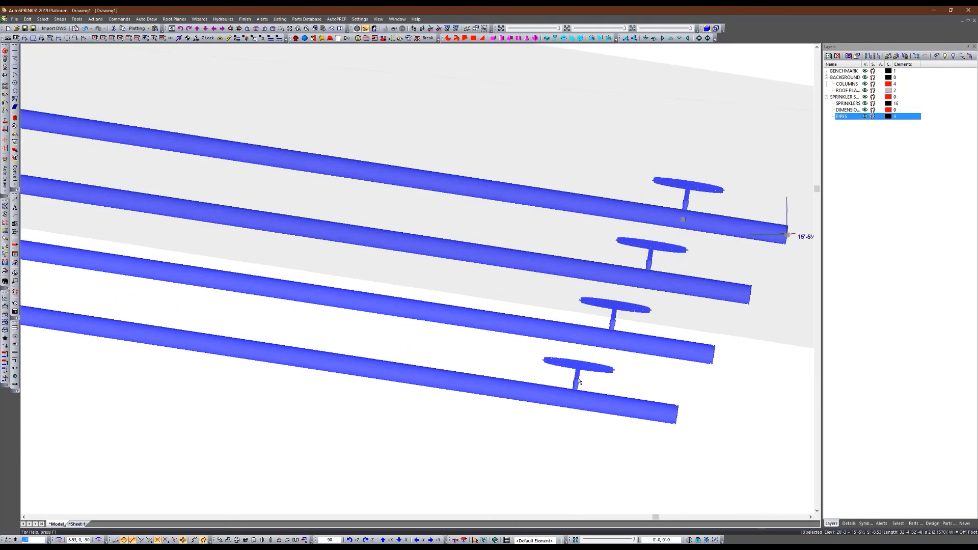
scroll(768, 371, "down", 5)
scroll(315, 326, "up", 5)
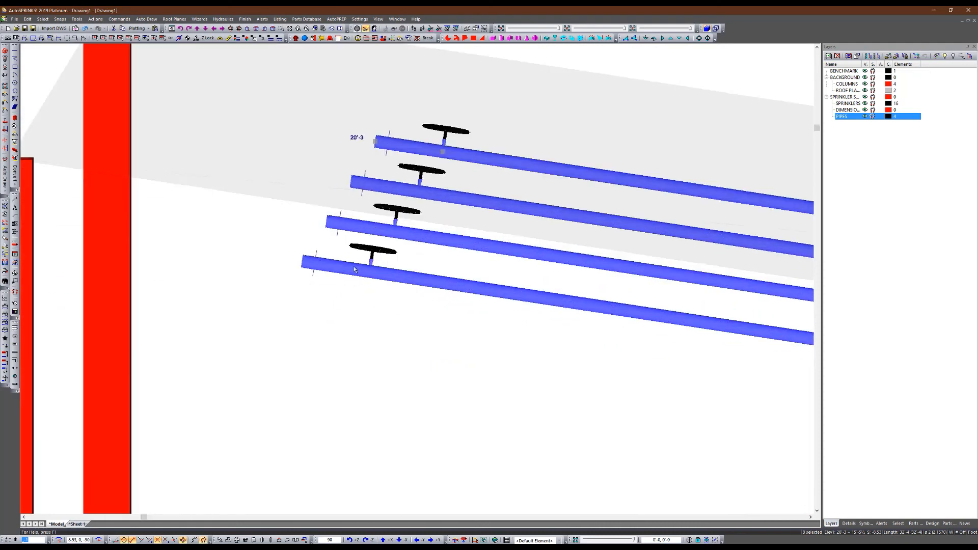
scroll(255, 339, "down", 3)
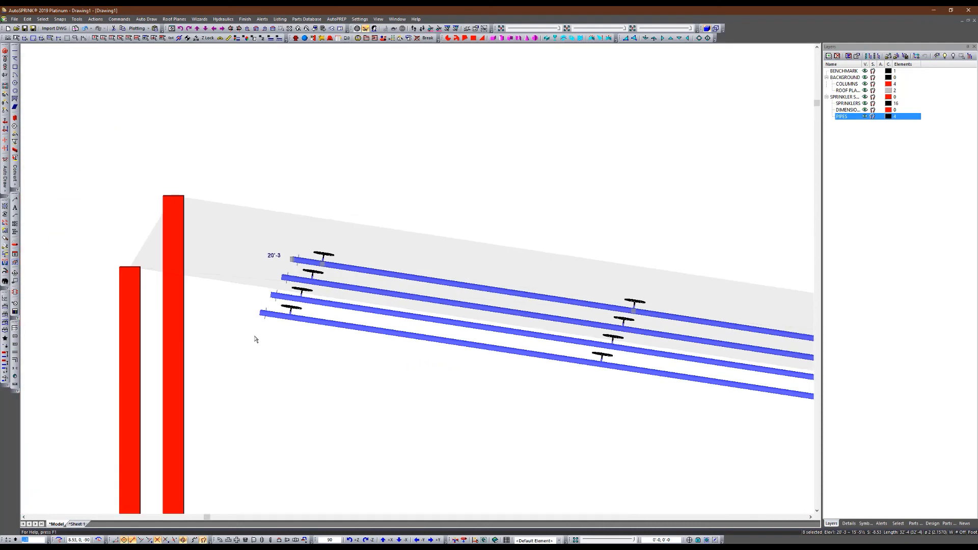